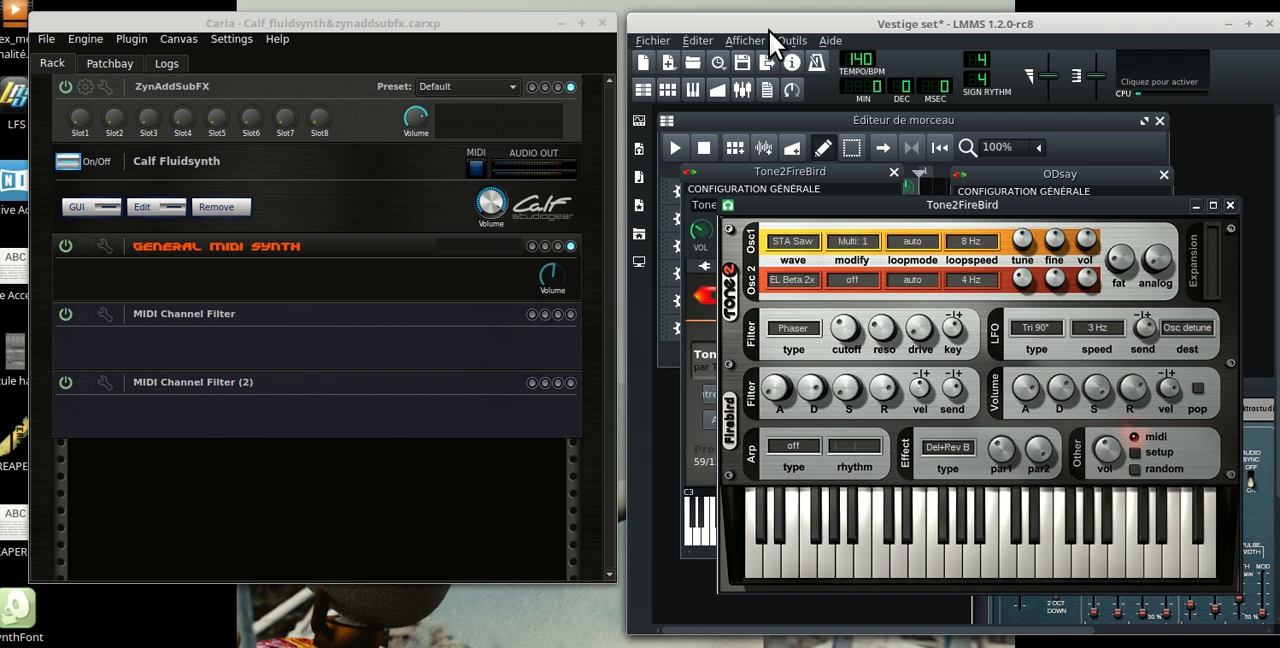
pyautogui.moveTo(821, 28); pyautogui.dragTo(825, 28)
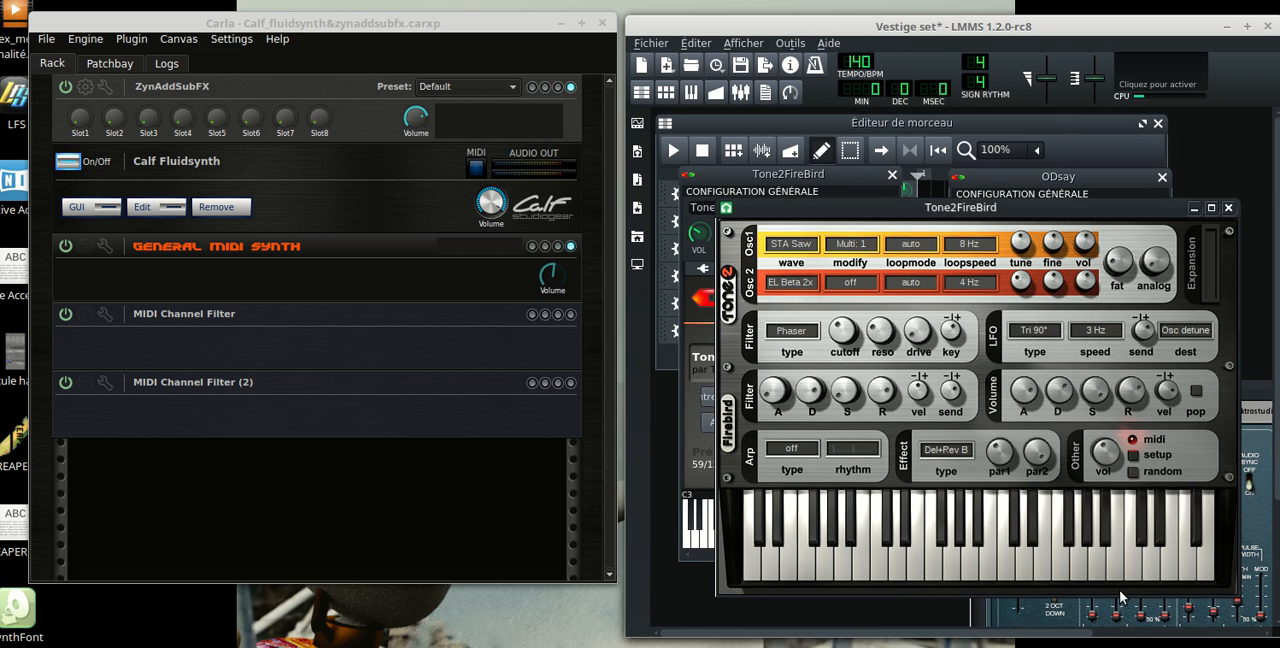
pyautogui.moveTo(1278, 637); pyautogui.dragTo(1273, 635)
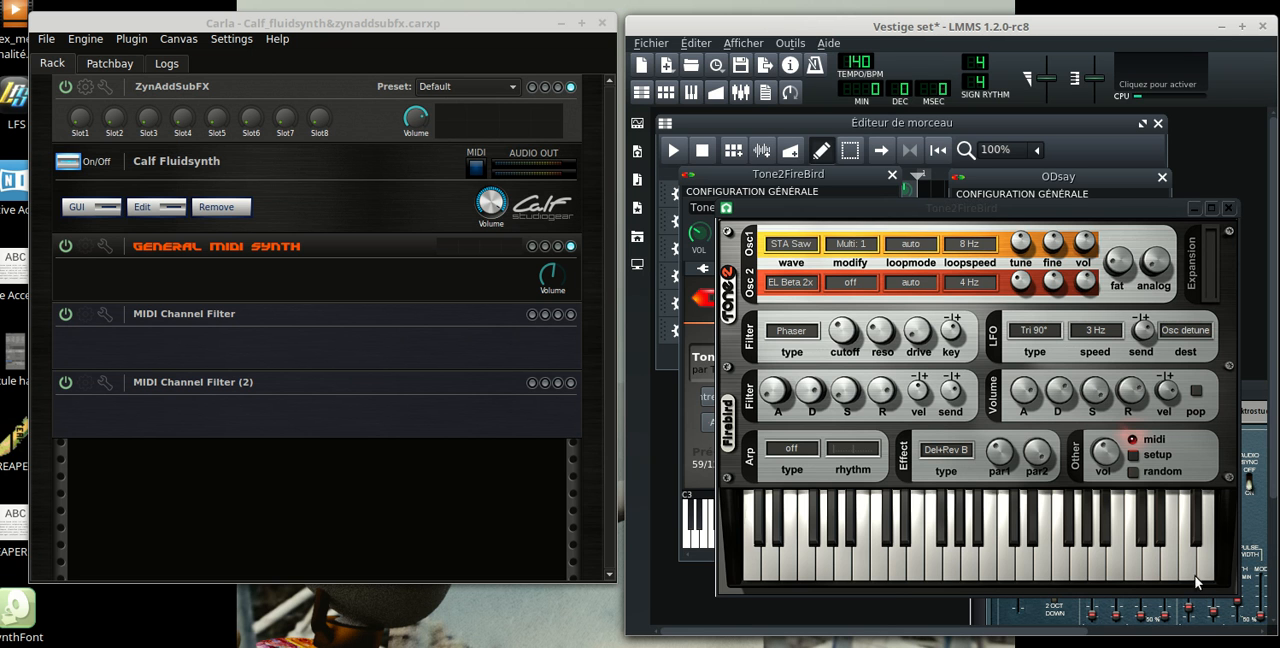
pyautogui.moveTo(868, 26); pyautogui.dragTo(868, 23)
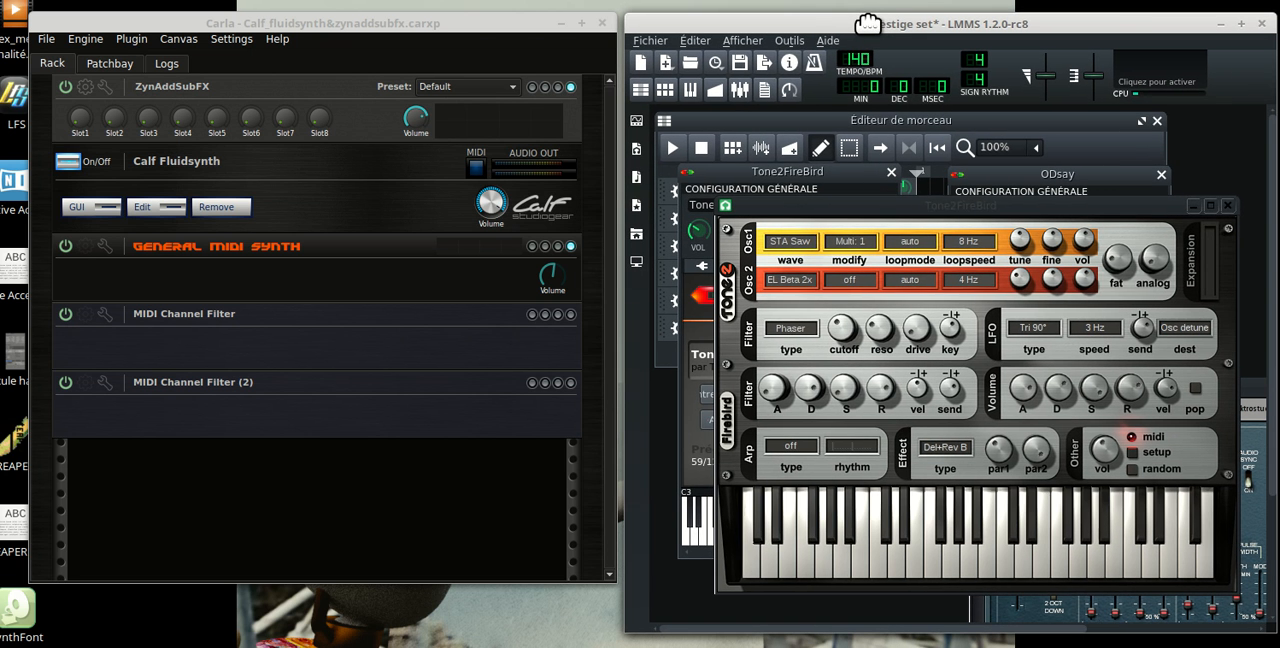
pyautogui.moveTo(456, 22); pyautogui.dragTo(457, 22)
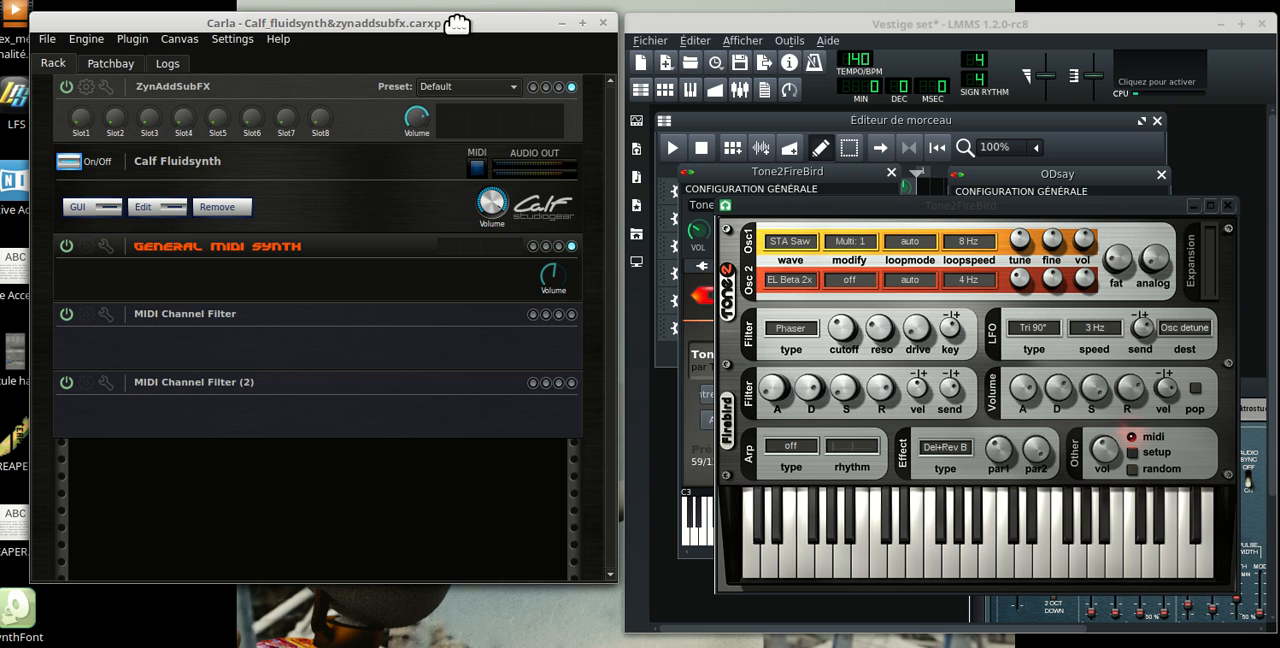
# Open the LMMS settings and examine the MIDI interface and general configuration
pyautogui.click(804, 26)
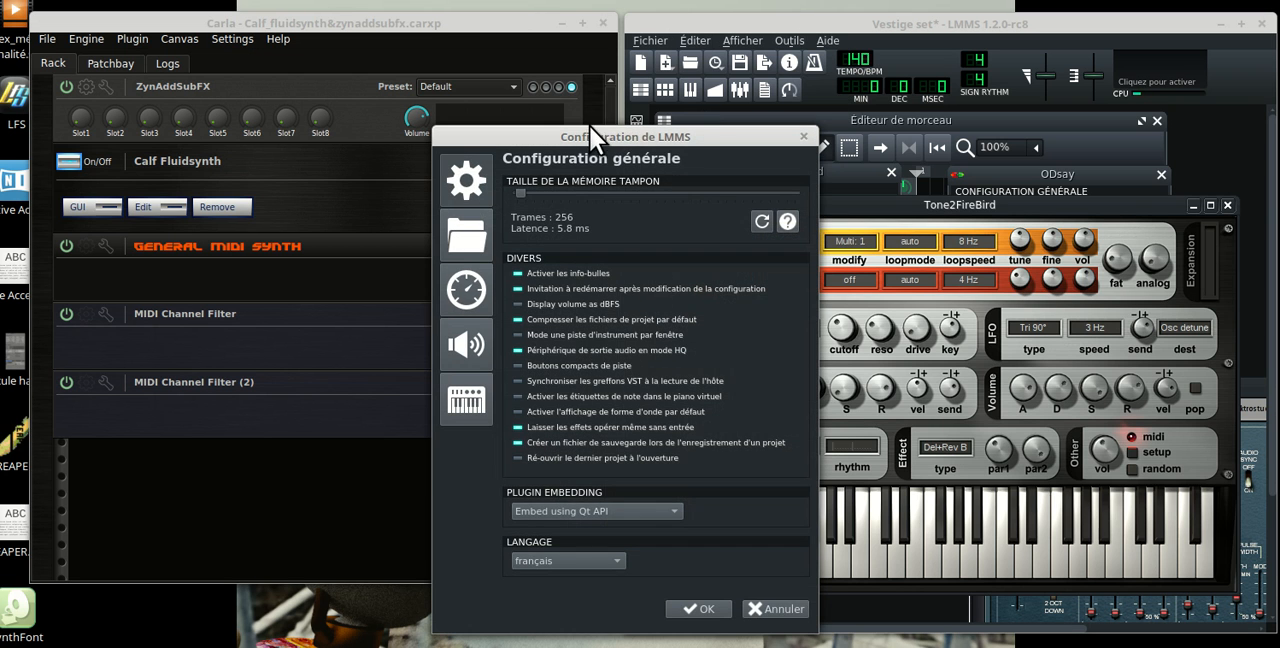
pyautogui.moveTo(590, 127); pyautogui.dragTo(844, 68)
pyautogui.click(684, 345)
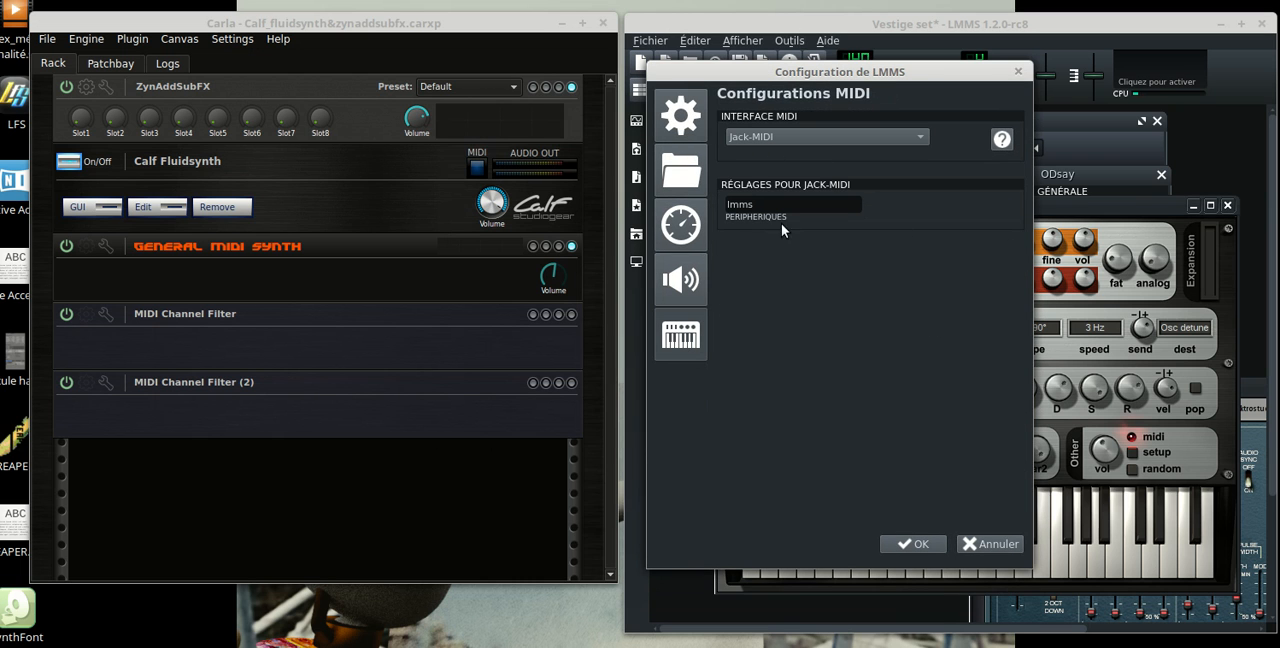
pyautogui.click(699, 132)
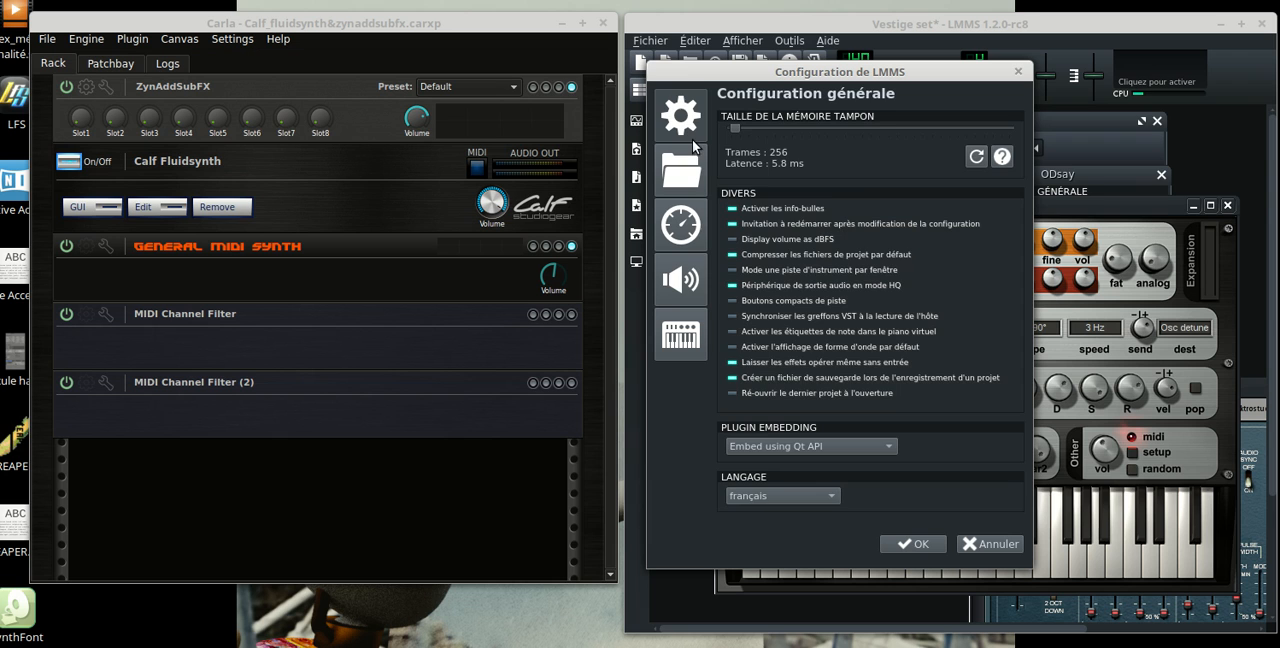
# Examine the available audio interfaces in the audio settings, keep PulseAudio selected, and accept the configuration
pyautogui.click(687, 280)
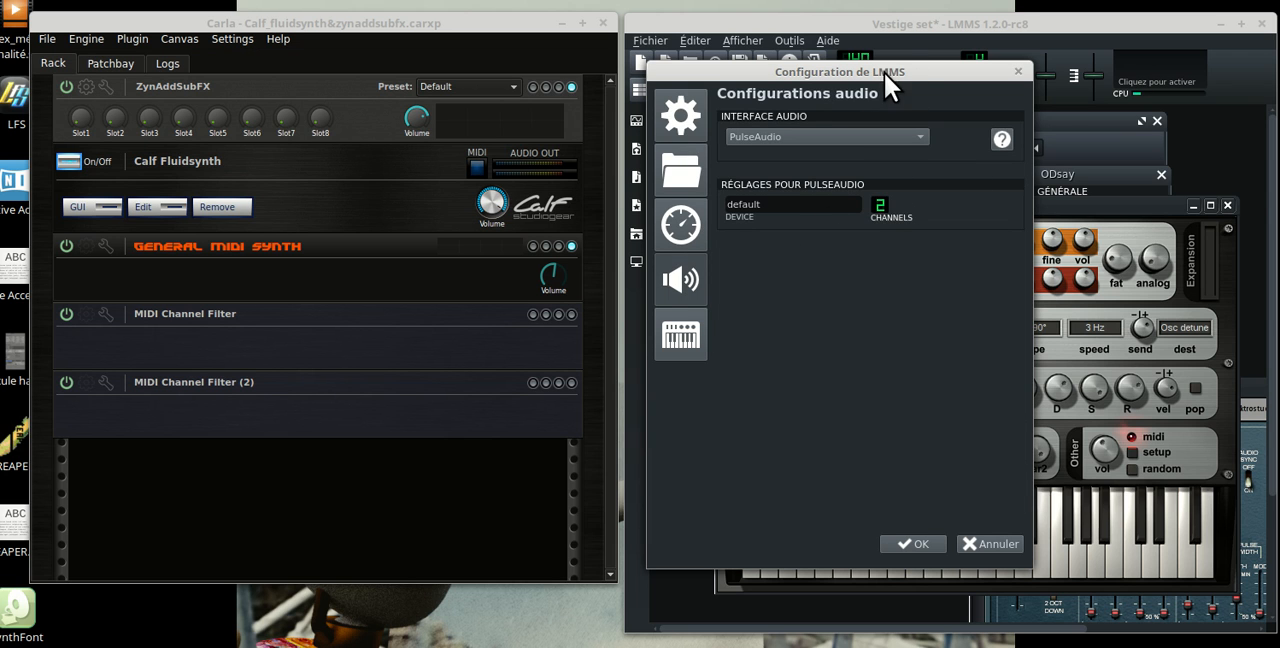
pyautogui.moveTo(884, 72); pyautogui.dragTo(916, 71)
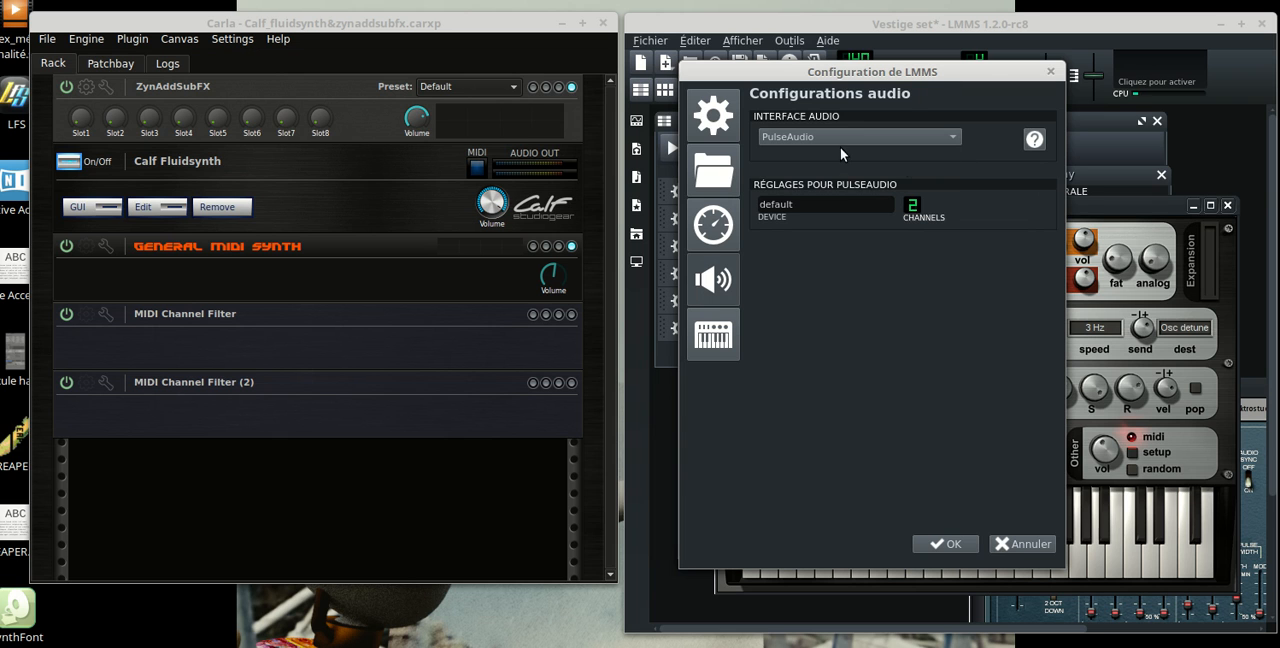
pyautogui.click(947, 140)
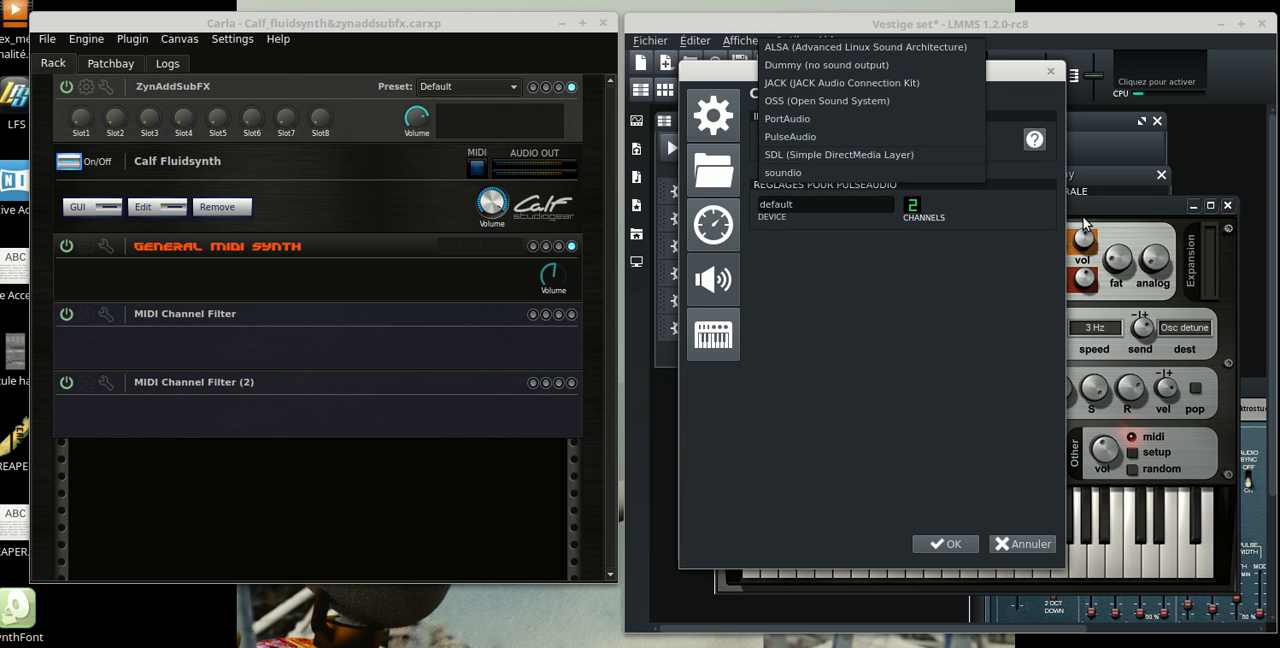
pyautogui.click(939, 347)
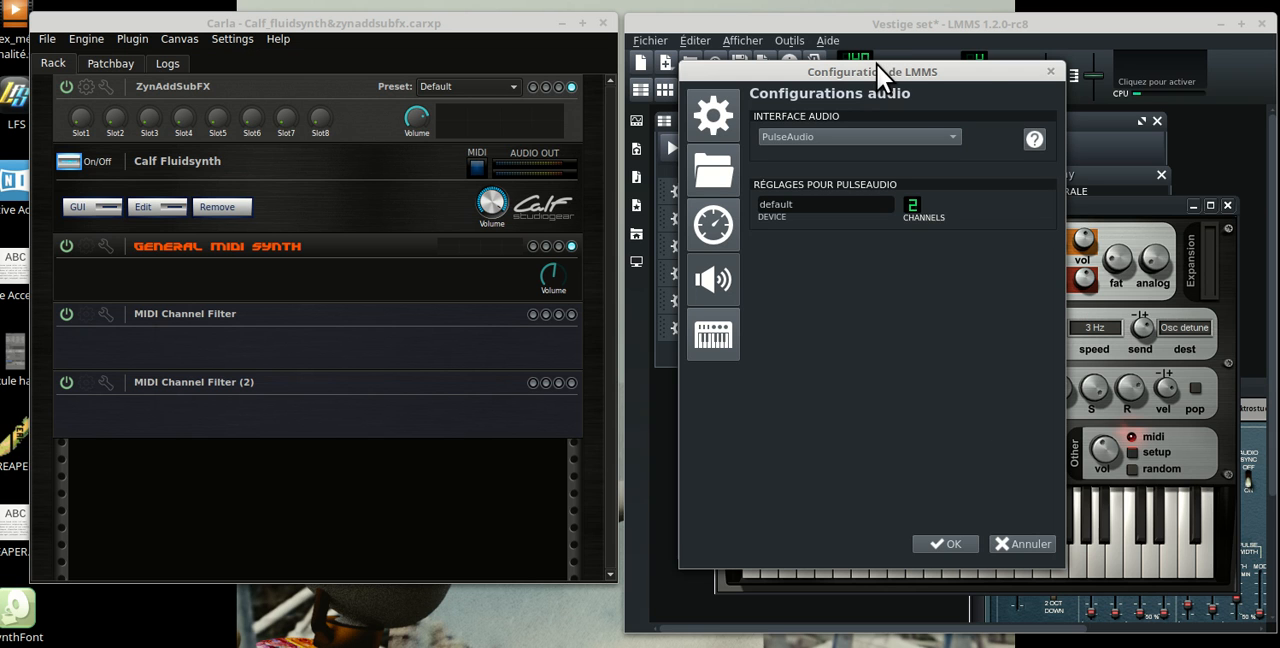
pyautogui.click(942, 543)
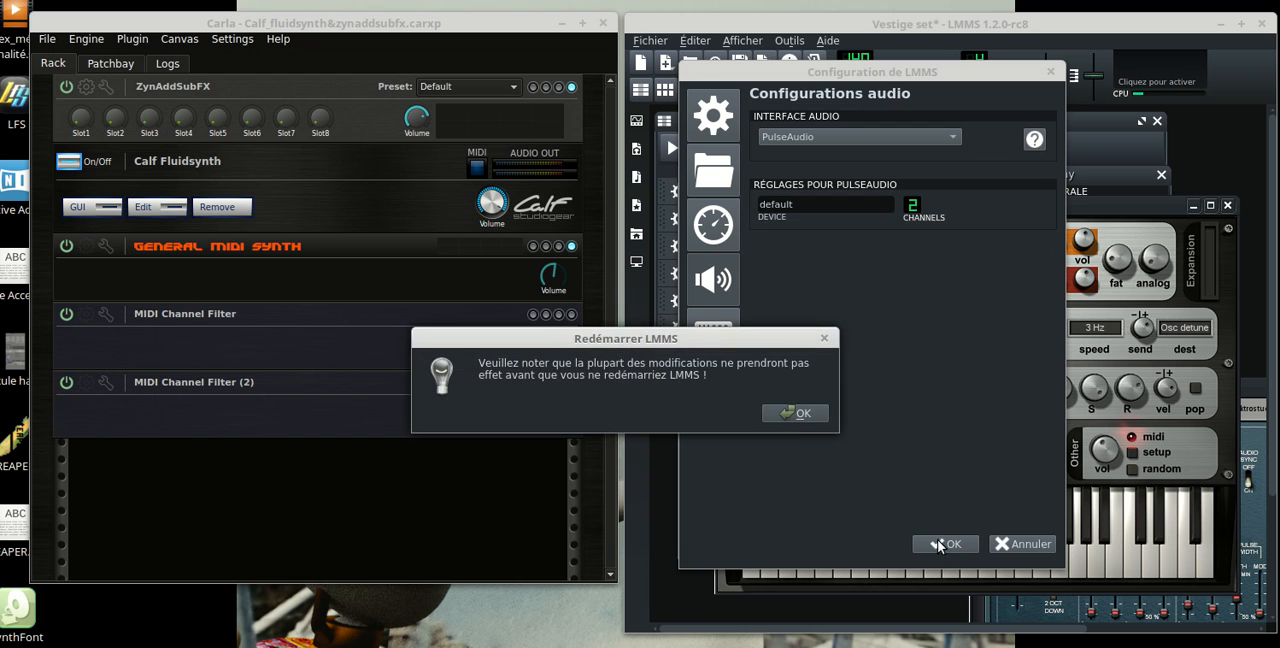
pyautogui.click(798, 416)
# View the LMMS version information and close it
pyautogui.click(790, 40)
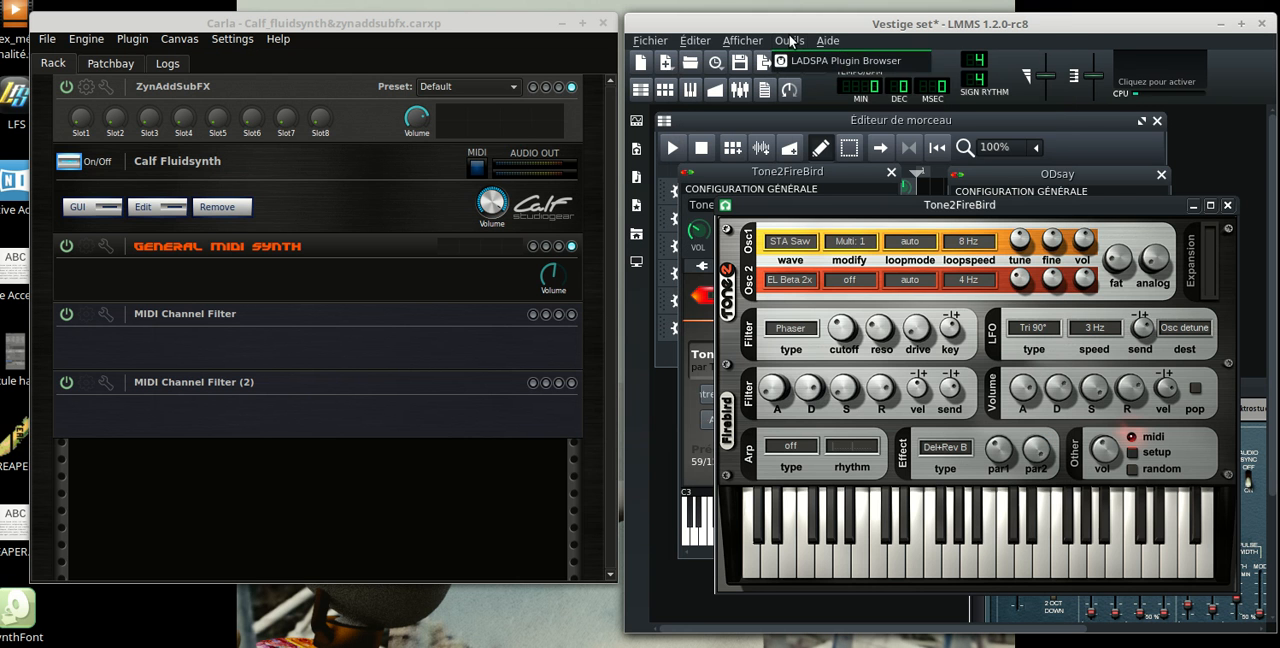
pyautogui.click(834, 105)
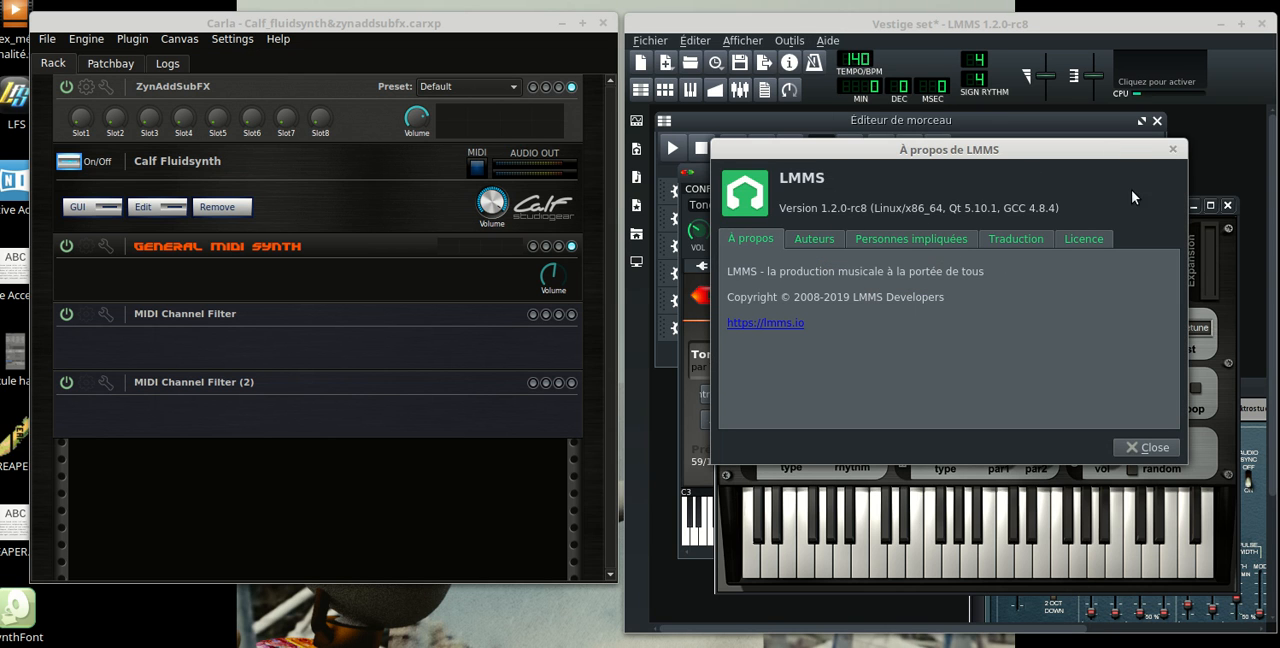
pyautogui.click(1146, 452)
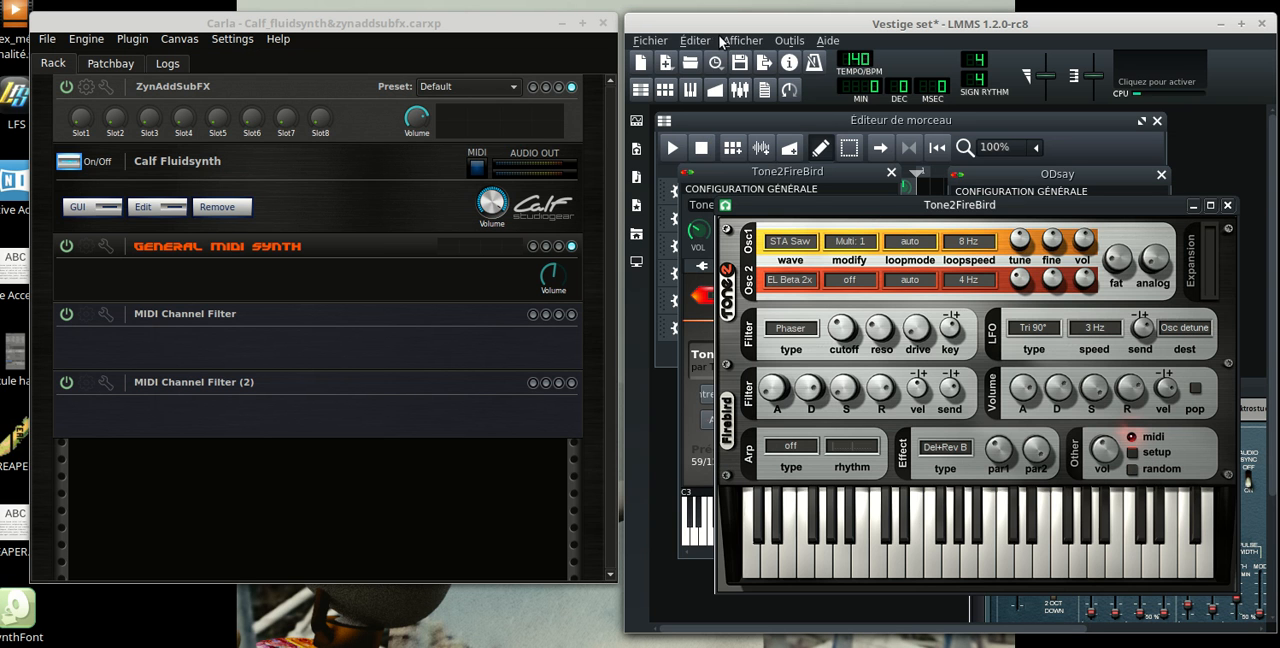
# Reopen the LMMS settings, review the selected audio and MIDI interfaces, and cancel without changing anything
pyautogui.click(690, 40)
pyautogui.click(702, 104)
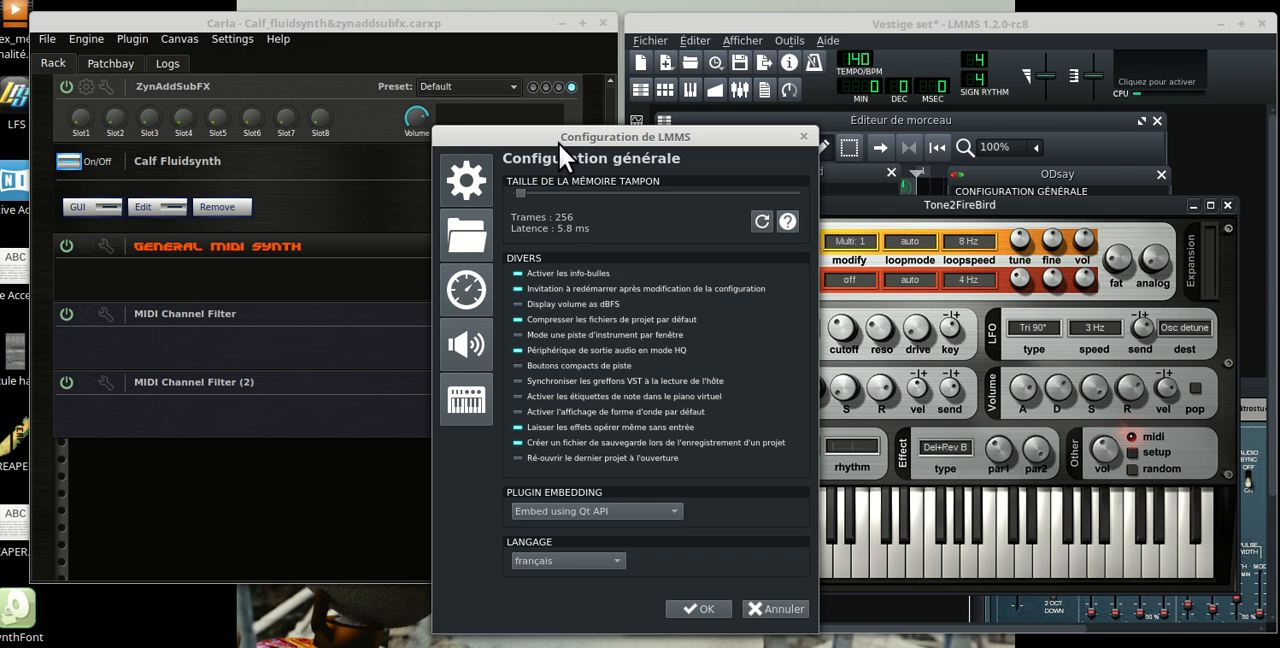
pyautogui.moveTo(560, 150); pyautogui.dragTo(857, 95)
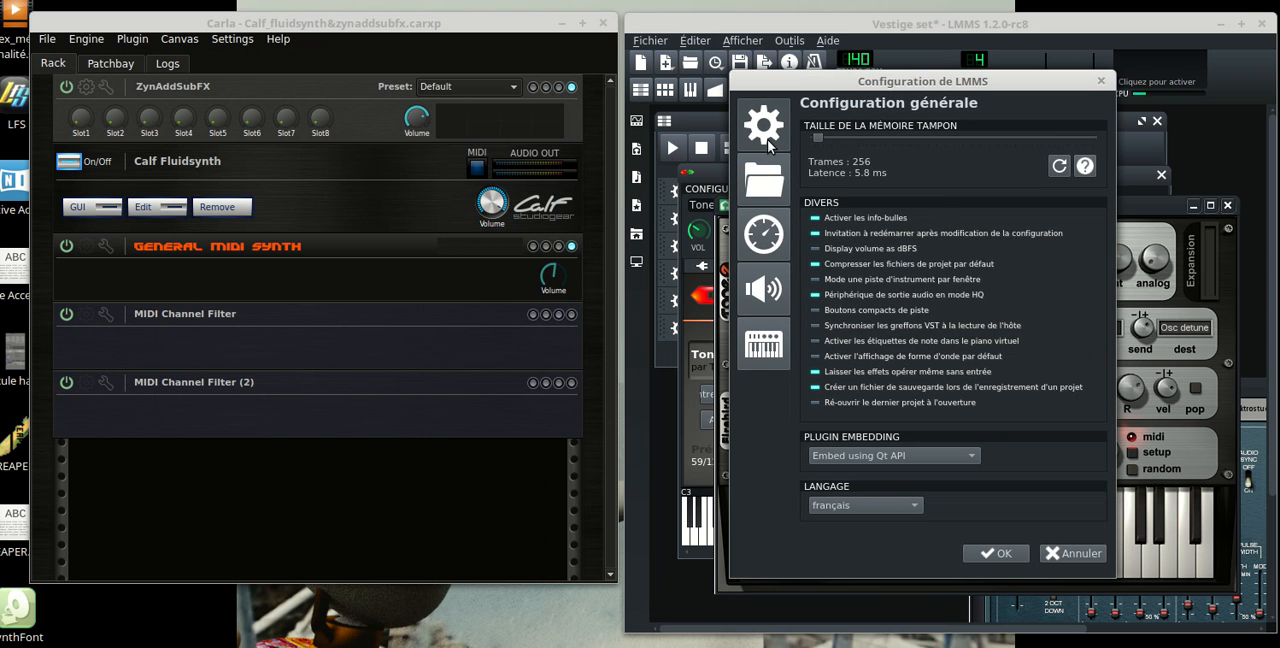
pyautogui.click(764, 285)
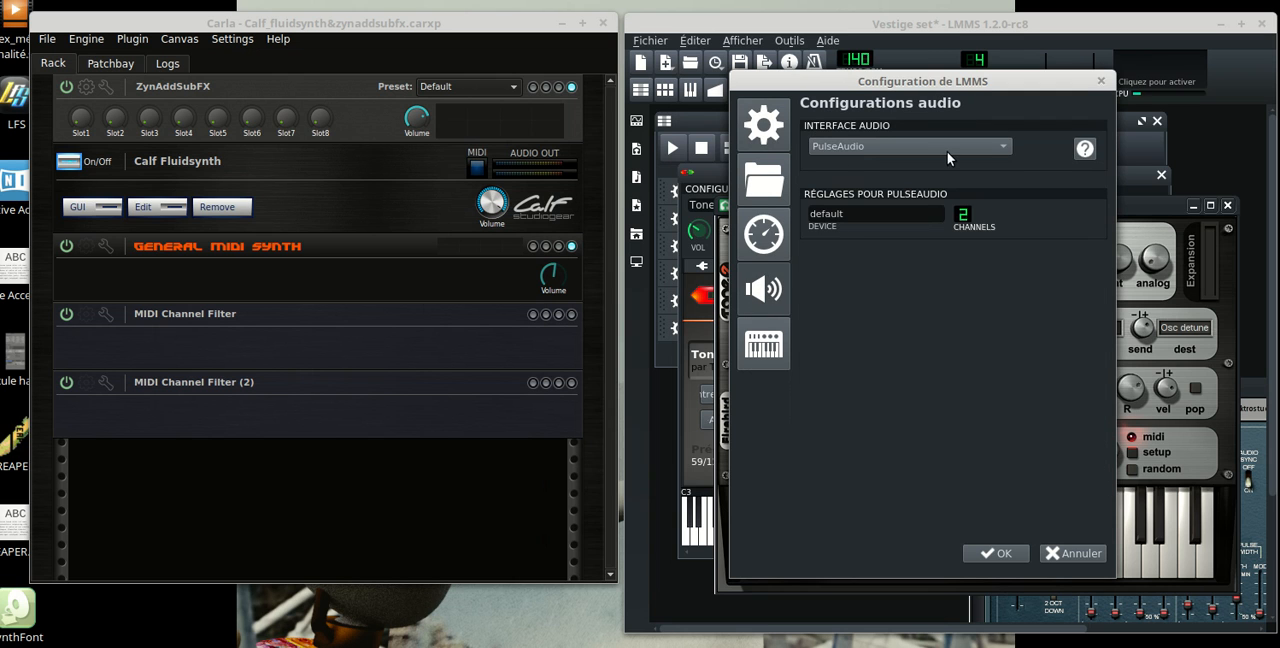
pyautogui.click(766, 356)
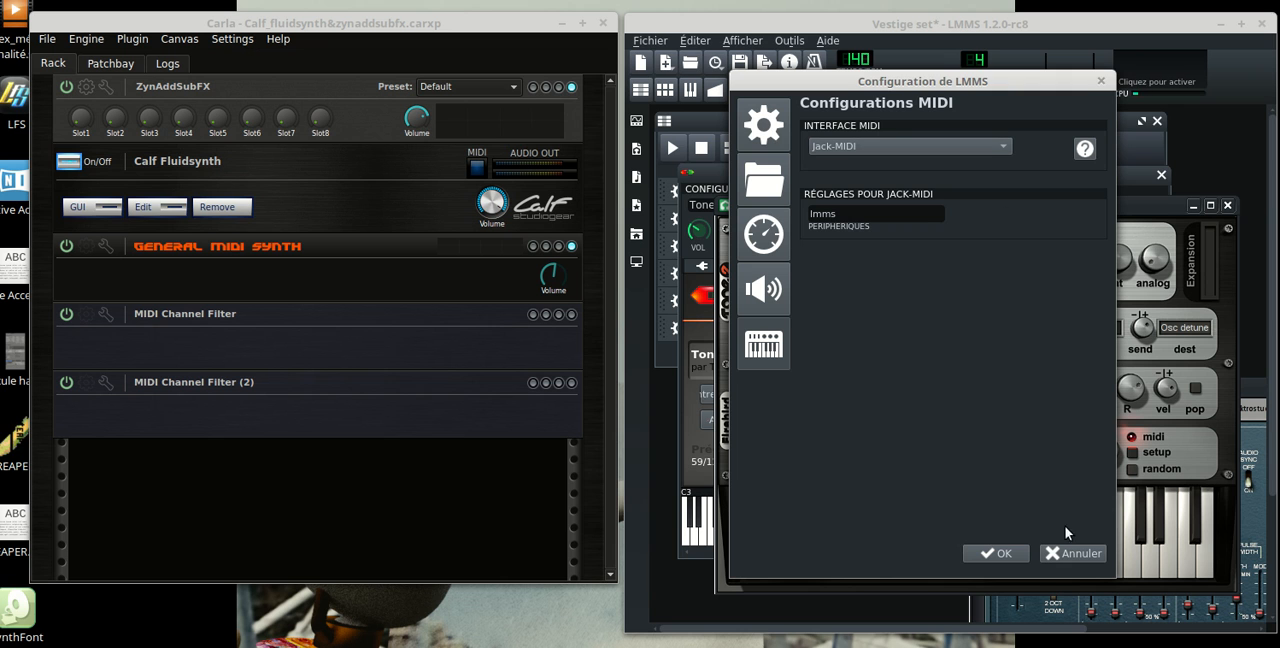
pyautogui.click(1074, 558)
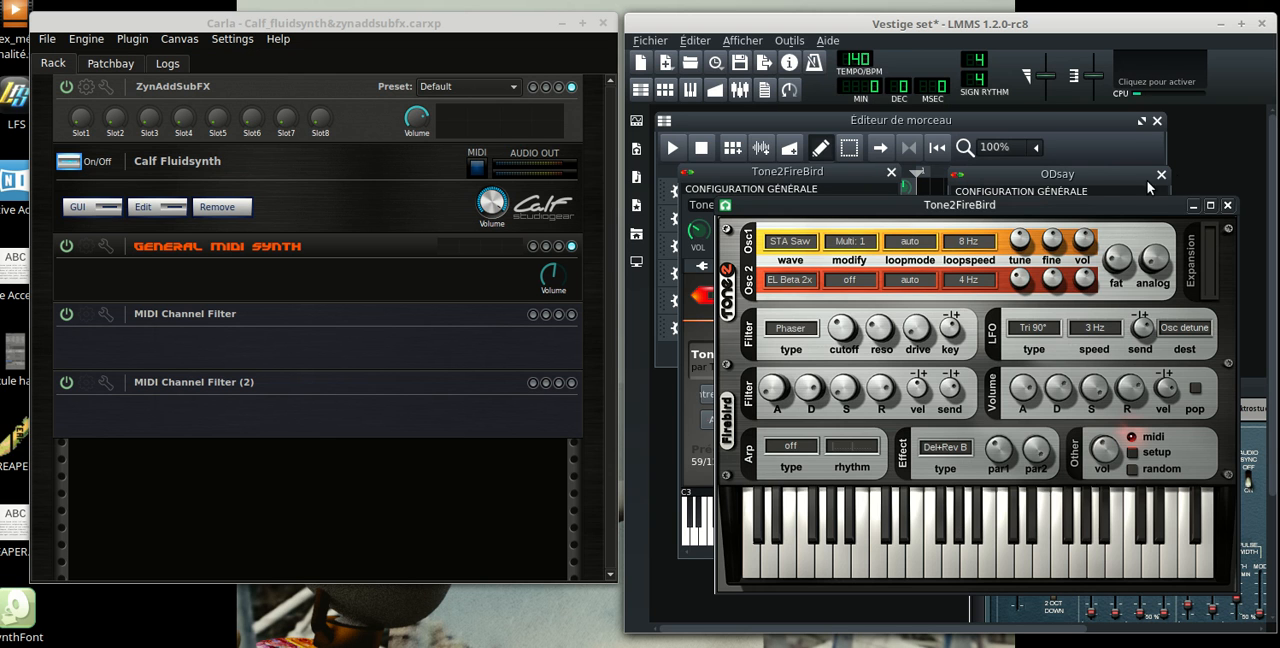
# Move the Tone2FireBird and ODsay synth interfaces out of the way and bring the song editor to the front
pyautogui.moveTo(1029, 205); pyautogui.dragTo(1035, 522)
pyautogui.moveTo(1162, 391); pyautogui.dragTo(900, 193)
pyautogui.moveTo(973, 245); pyautogui.dragTo(1205, 451)
pyautogui.click(1045, 122)
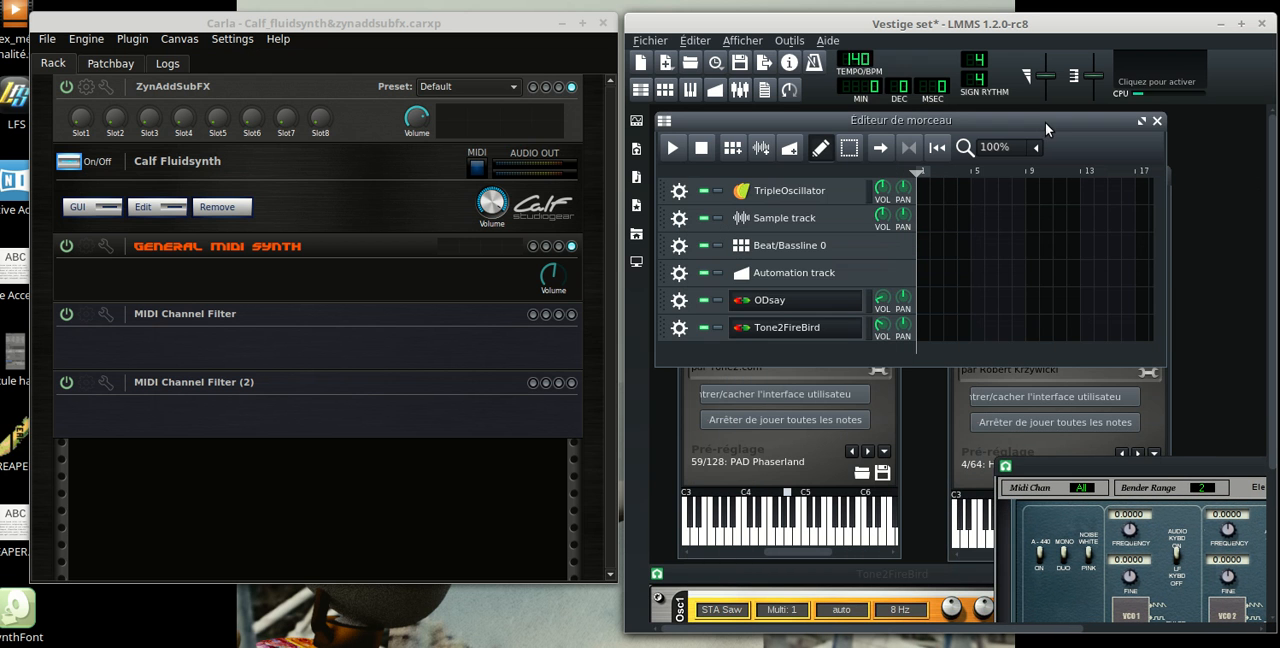
# Bring up the Tone2FireBird and ODsay instrument windows and examine the MIDI input channel of each
pyautogui.click(766, 450)
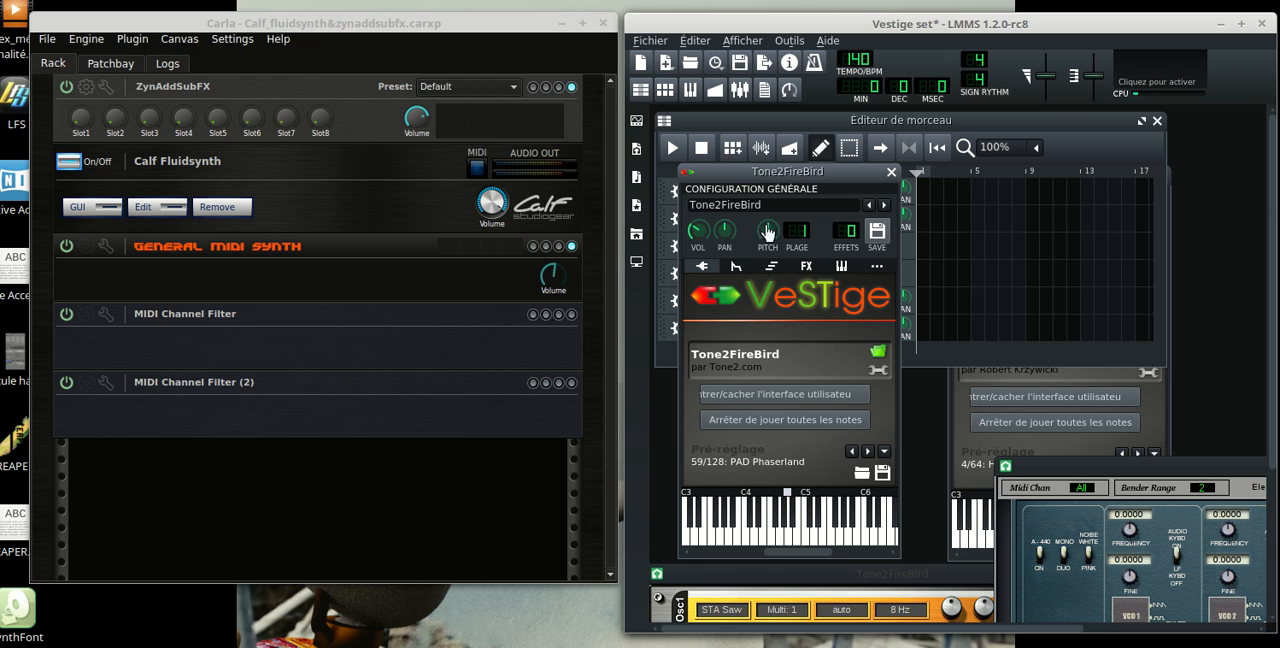
pyautogui.click(841, 266)
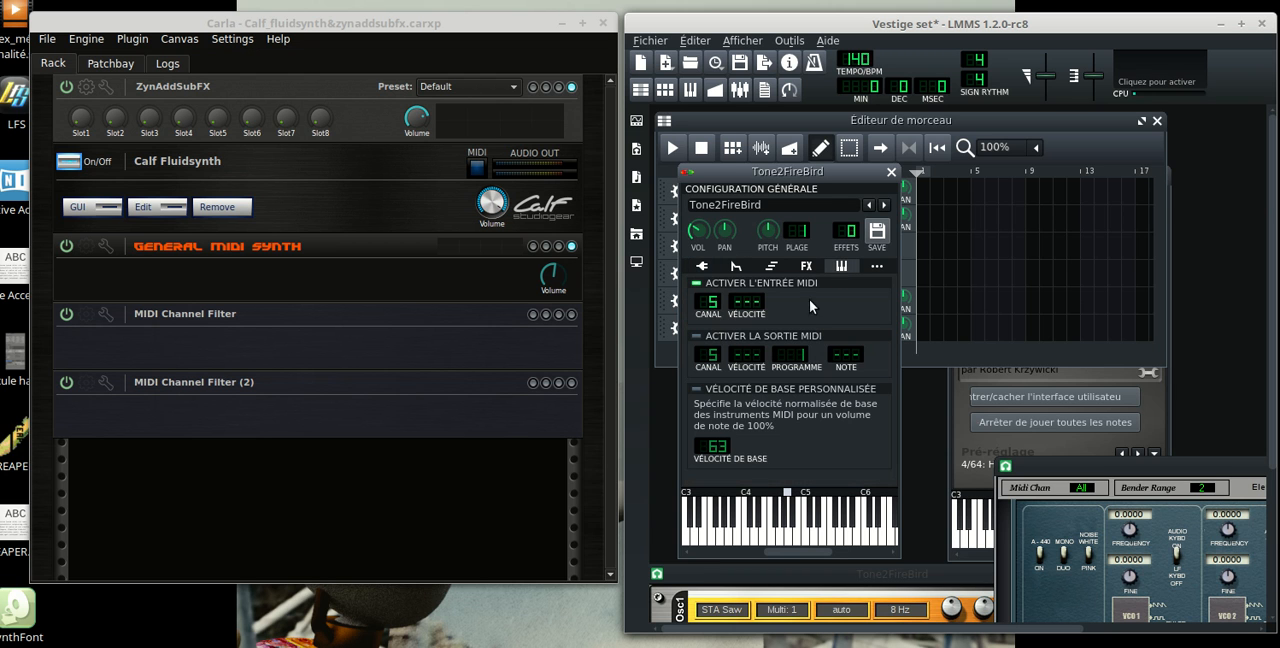
pyautogui.click(965, 409)
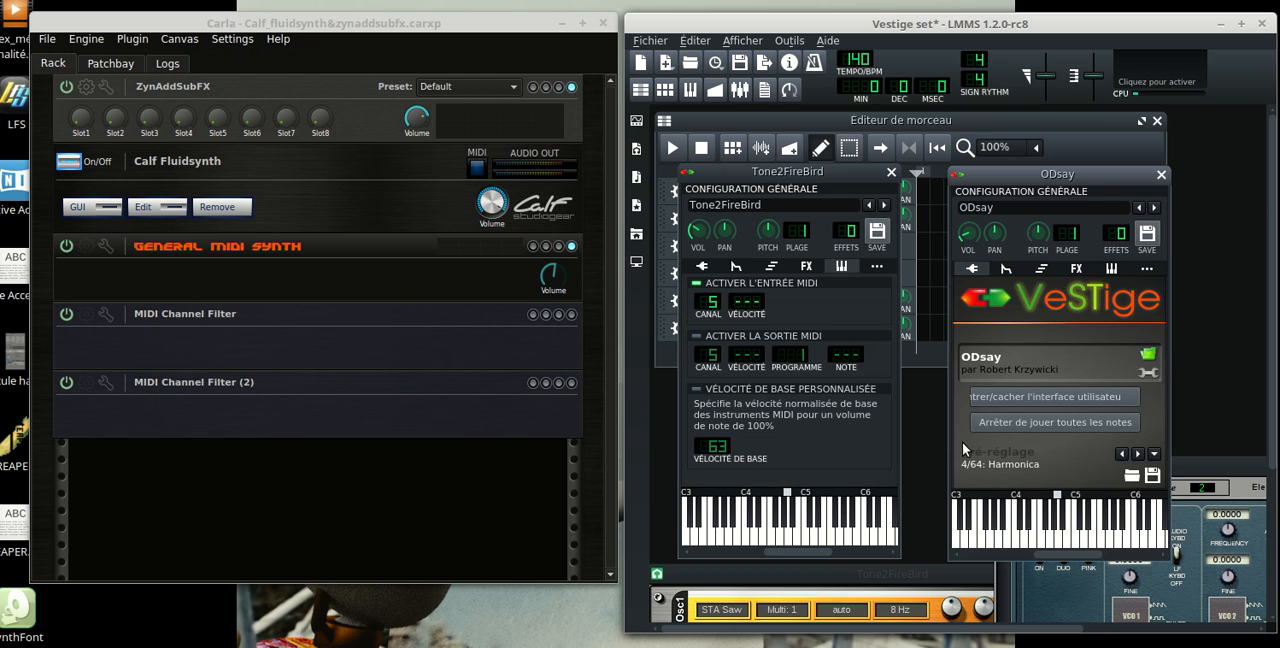
pyautogui.click(1111, 268)
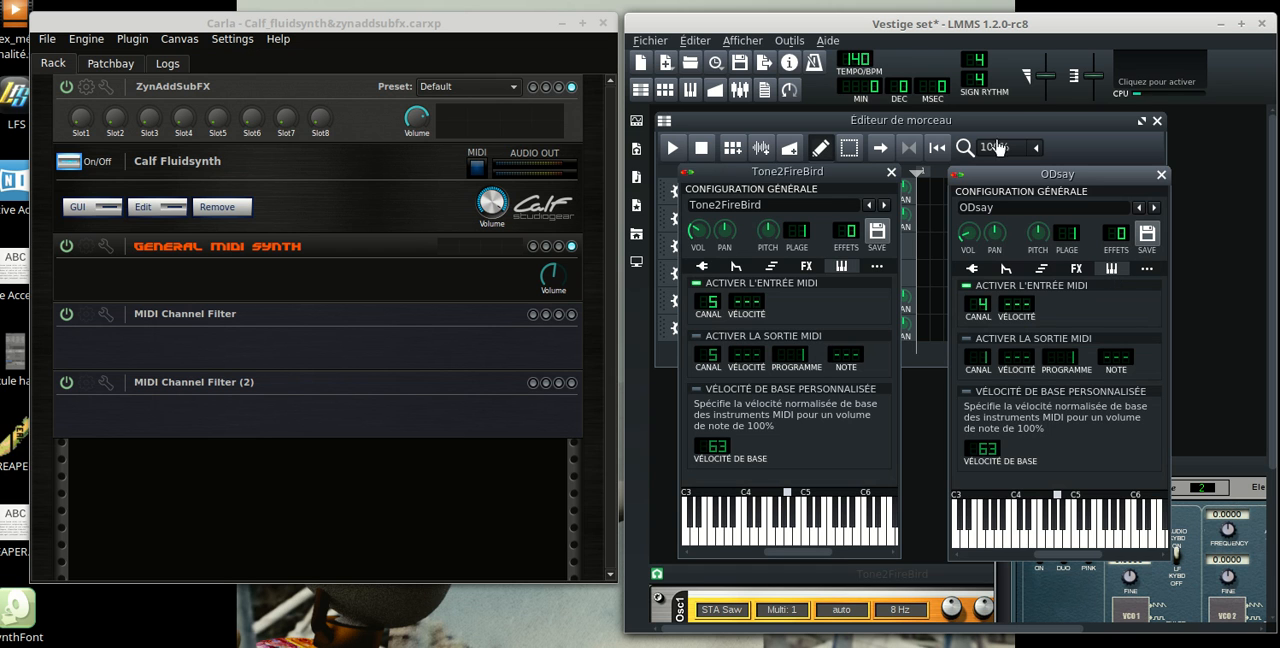
# Return the ODsay and Tone2FireBird instrument windows to their VeSTige plugin view
pyautogui.click(646, 41)
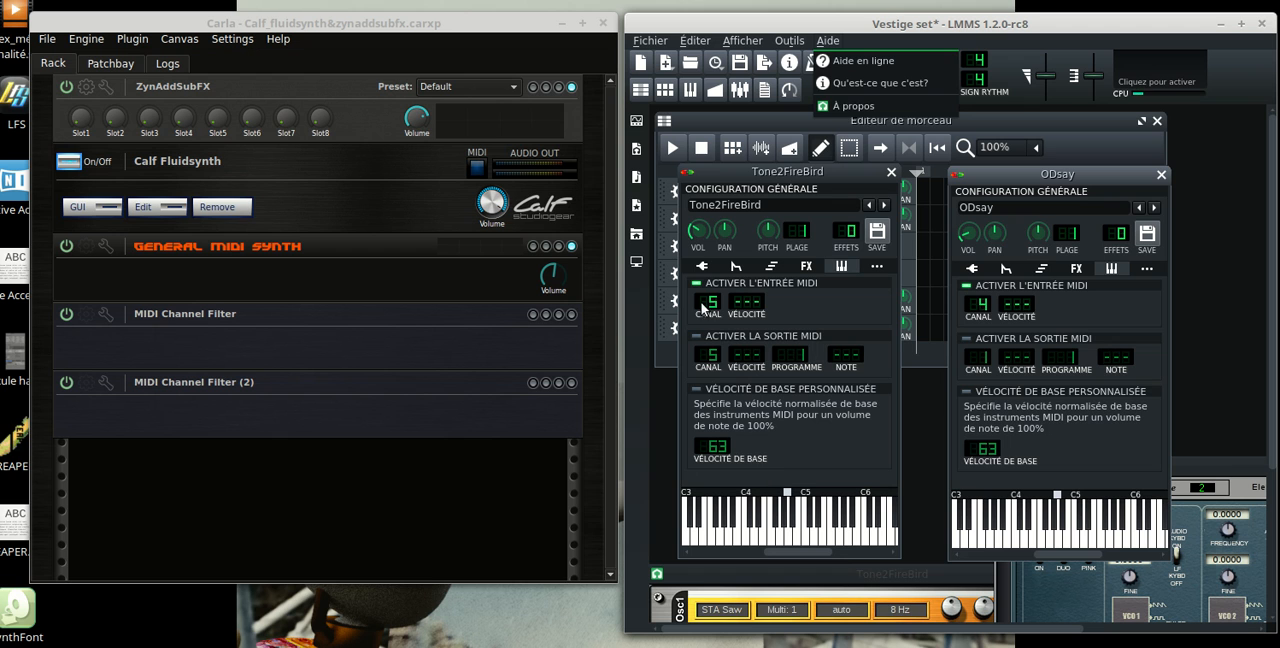
pyautogui.click(705, 272)
pyautogui.click(971, 268)
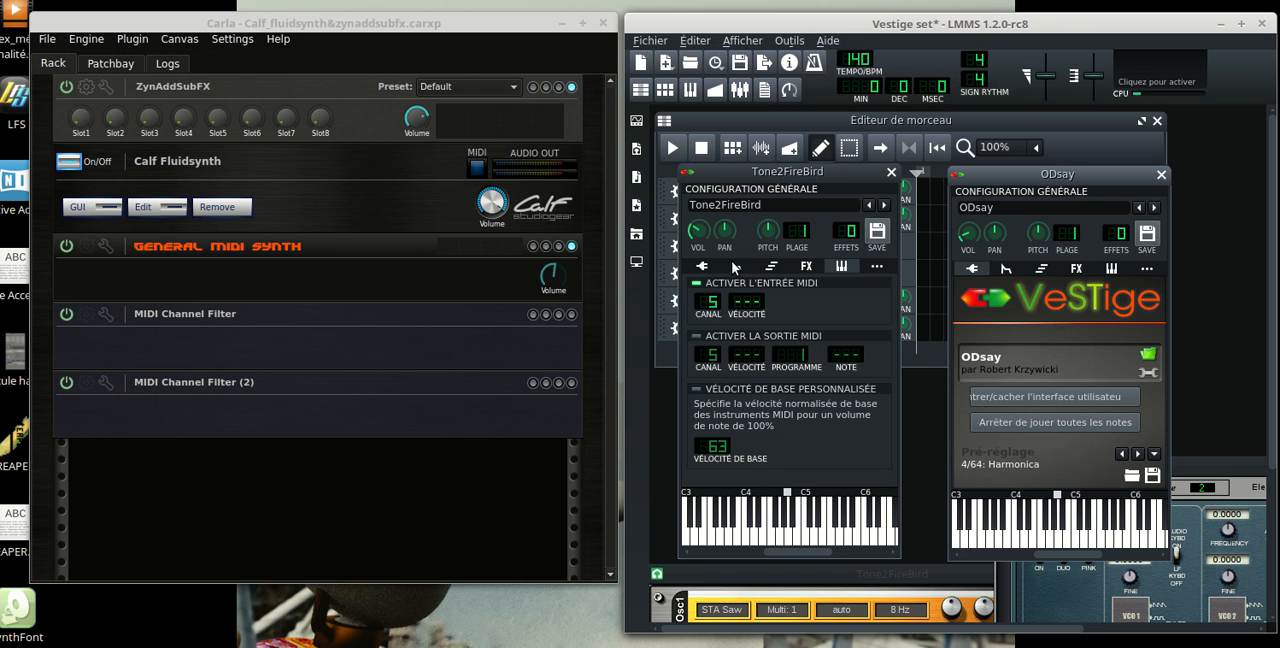
pyautogui.click(703, 266)
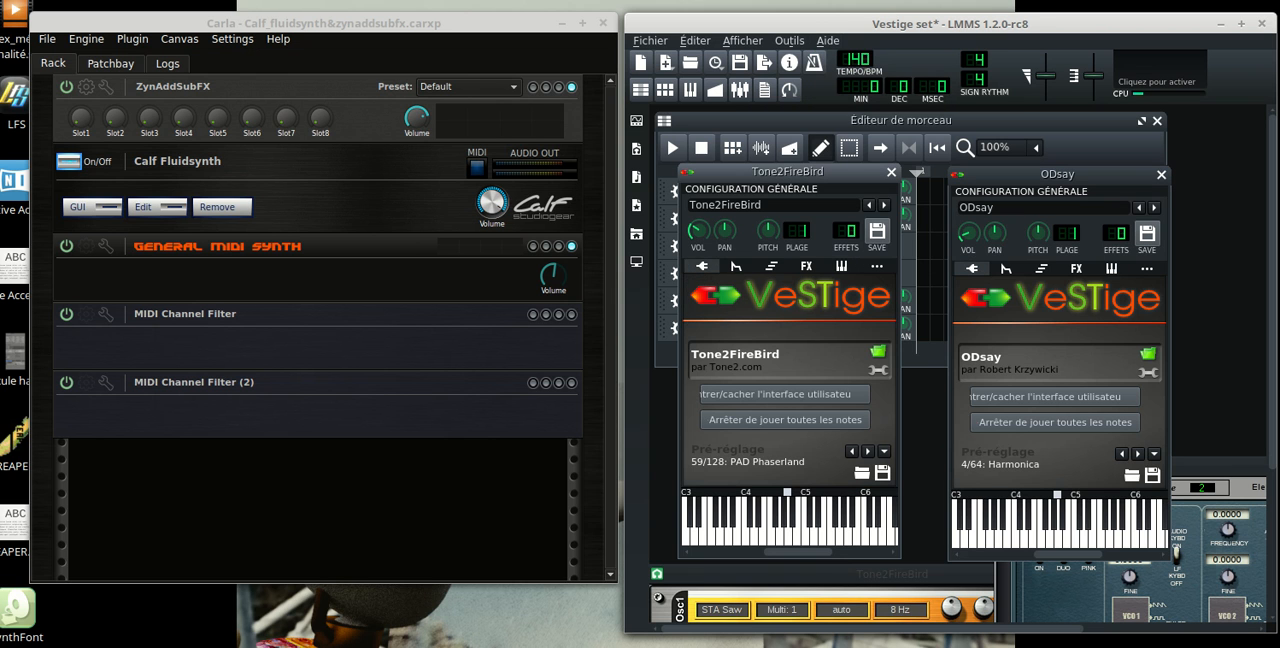
# Switch to the JACK Connections window and examine the MIDI connections from the system's midi_capture_1 port
pyautogui.hotkey('alt', 'Tab')
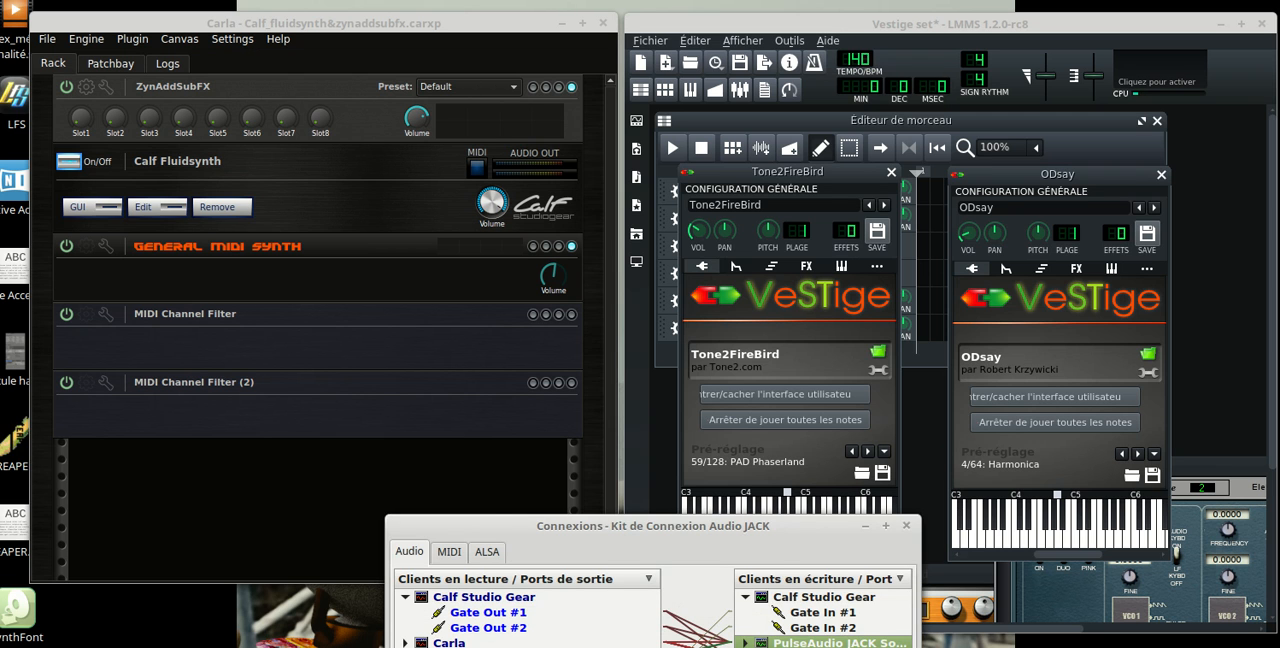
pyautogui.moveTo(502, 521); pyautogui.dragTo(474, 444)
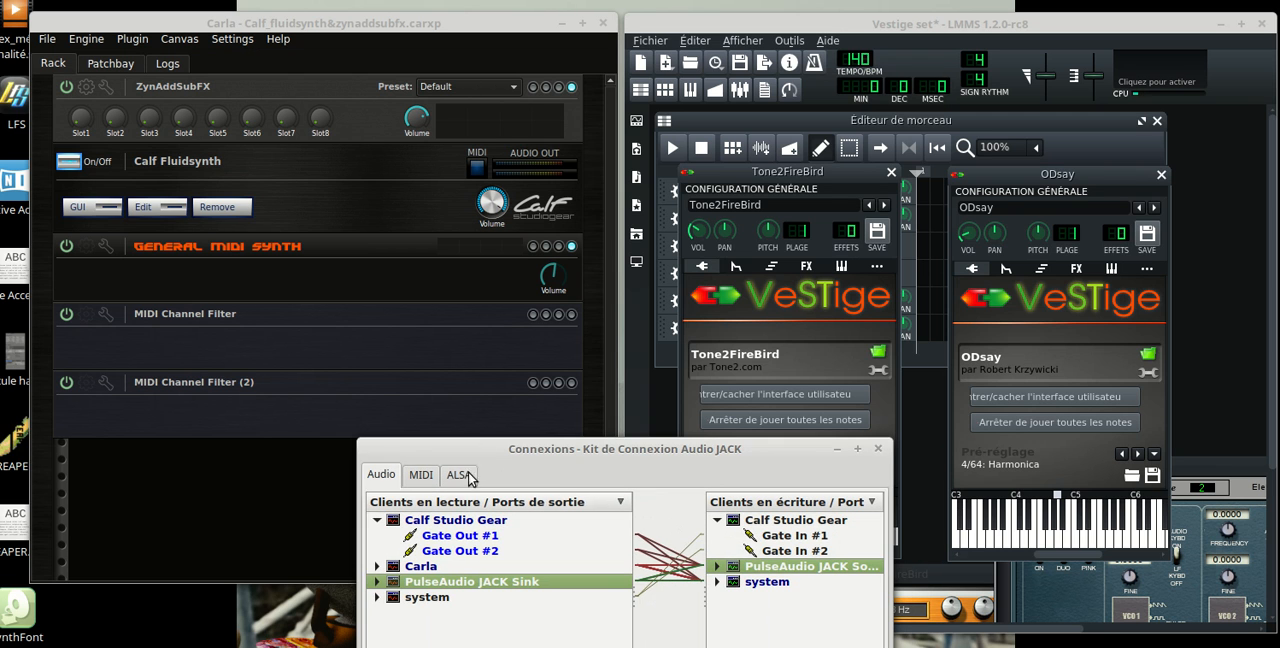
pyautogui.click(424, 475)
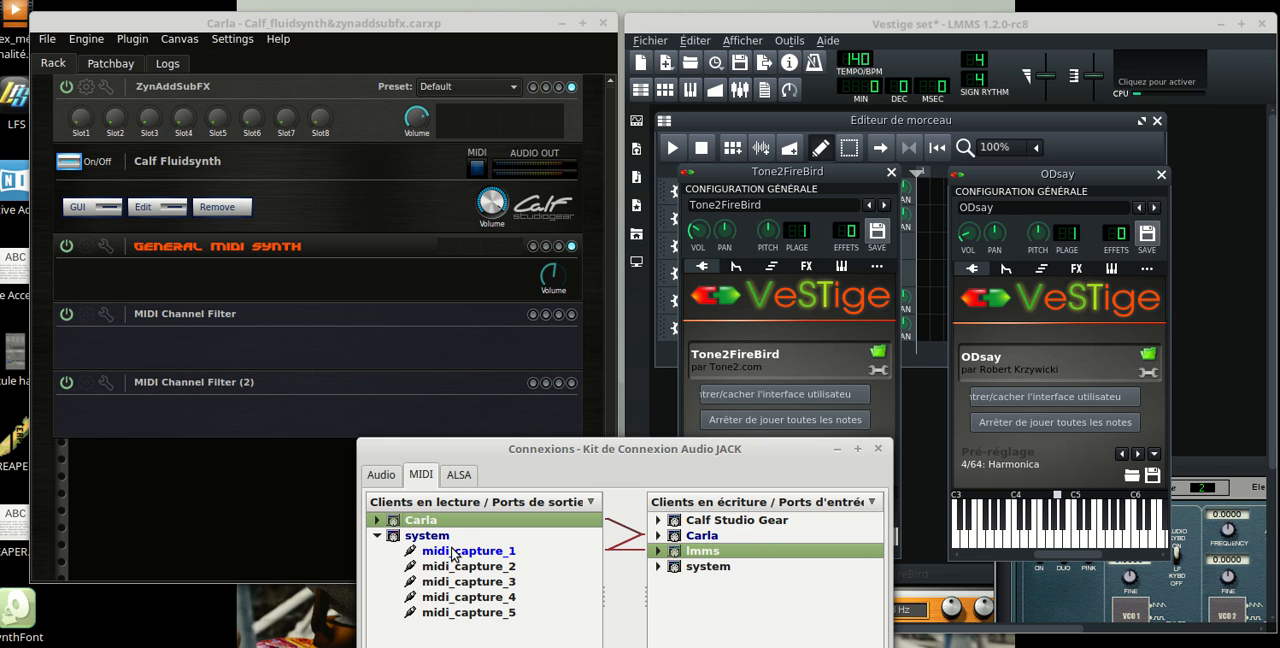
pyautogui.click(452, 555)
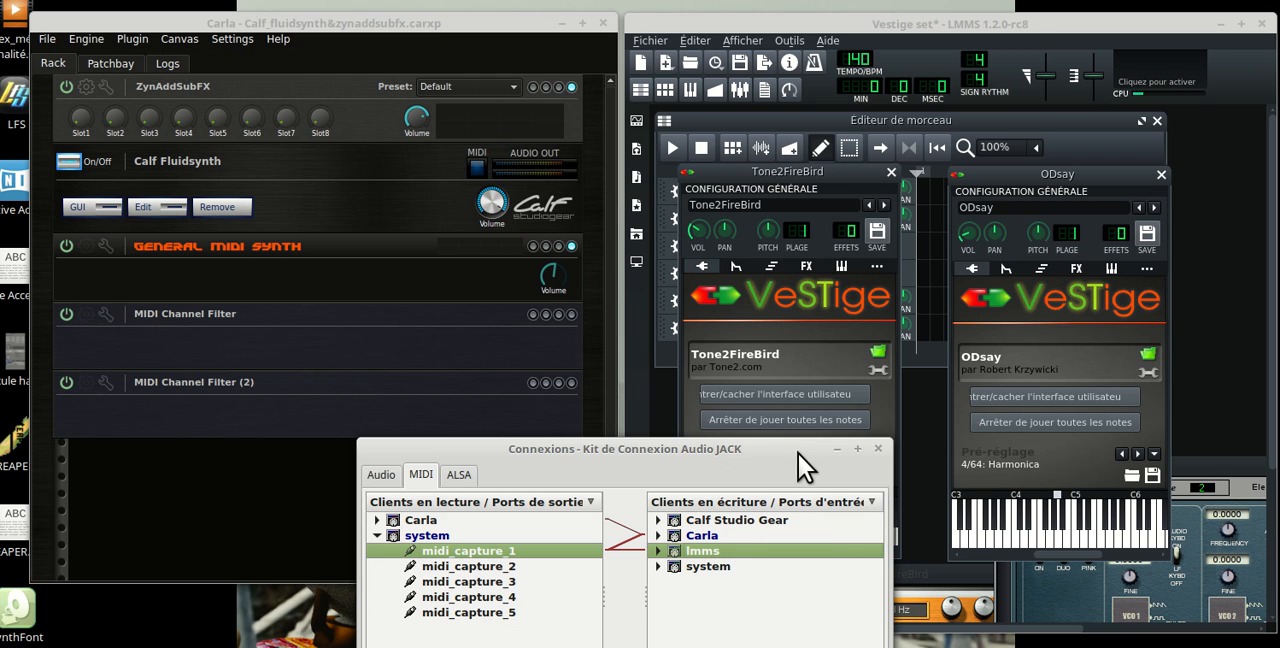
# Examine the JACK audio connections of the PulseAudio JACK Sink client and move the Connections window away from the instruments
pyautogui.click(382, 476)
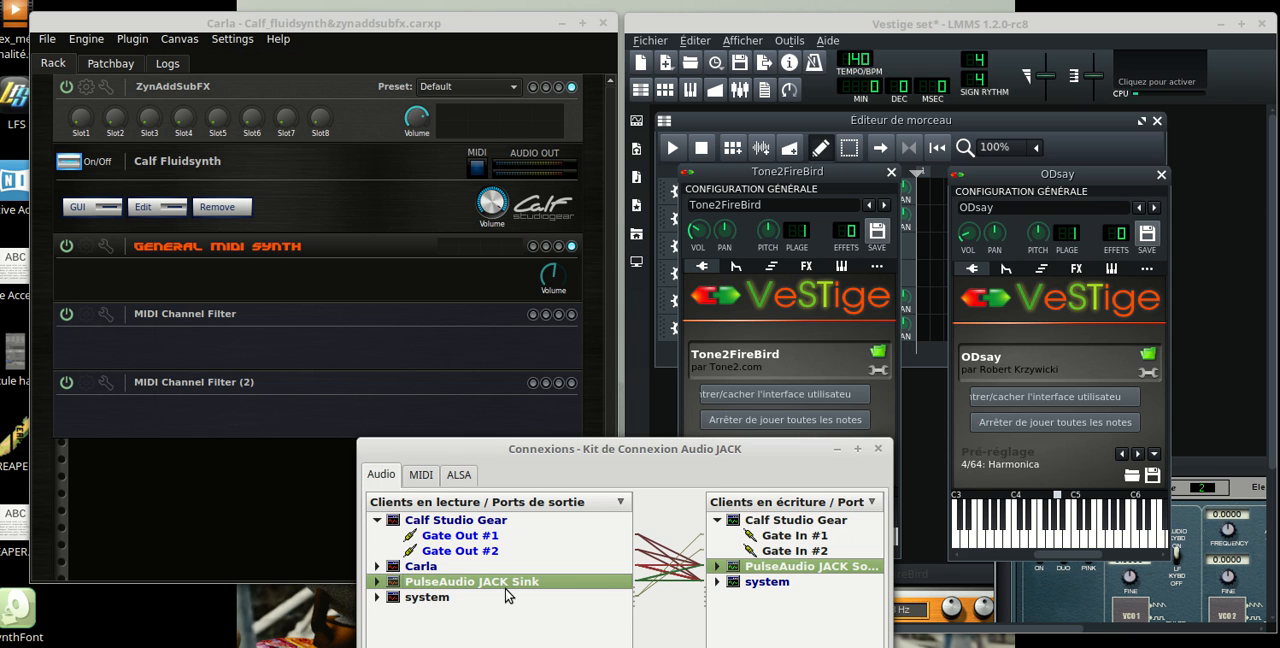
pyautogui.click(378, 583)
pyautogui.click(378, 583)
pyautogui.moveTo(664, 451); pyautogui.dragTo(634, 476)
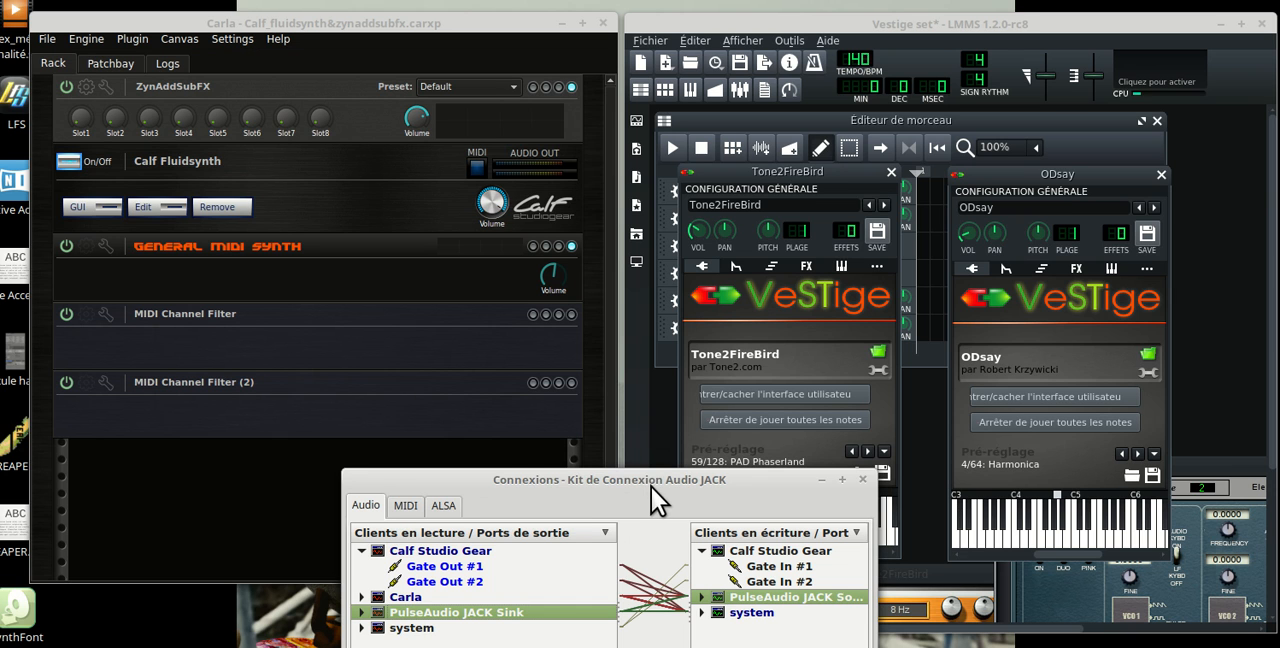
# Reposition the JACK Connections window below the instruments, then minimize it to uncover the Carla and LMMS windows
pyautogui.moveTo(651, 487); pyautogui.dragTo(629, 483)
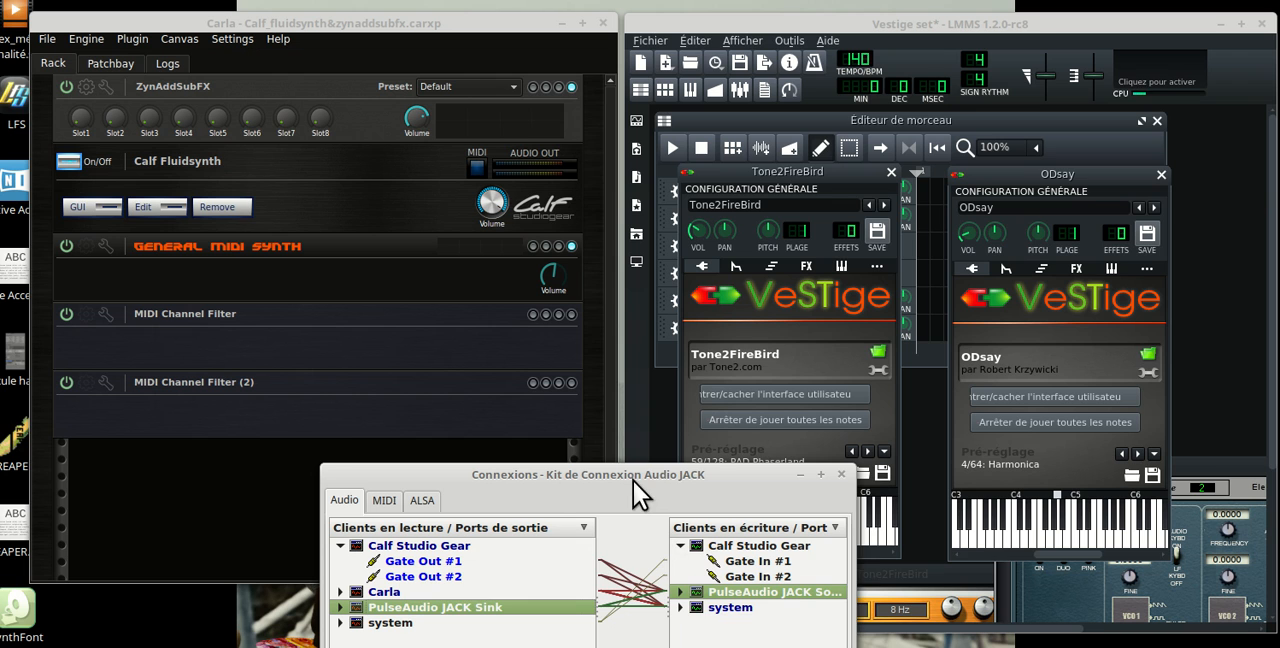
pyautogui.moveTo(634, 483); pyautogui.dragTo(654, 484)
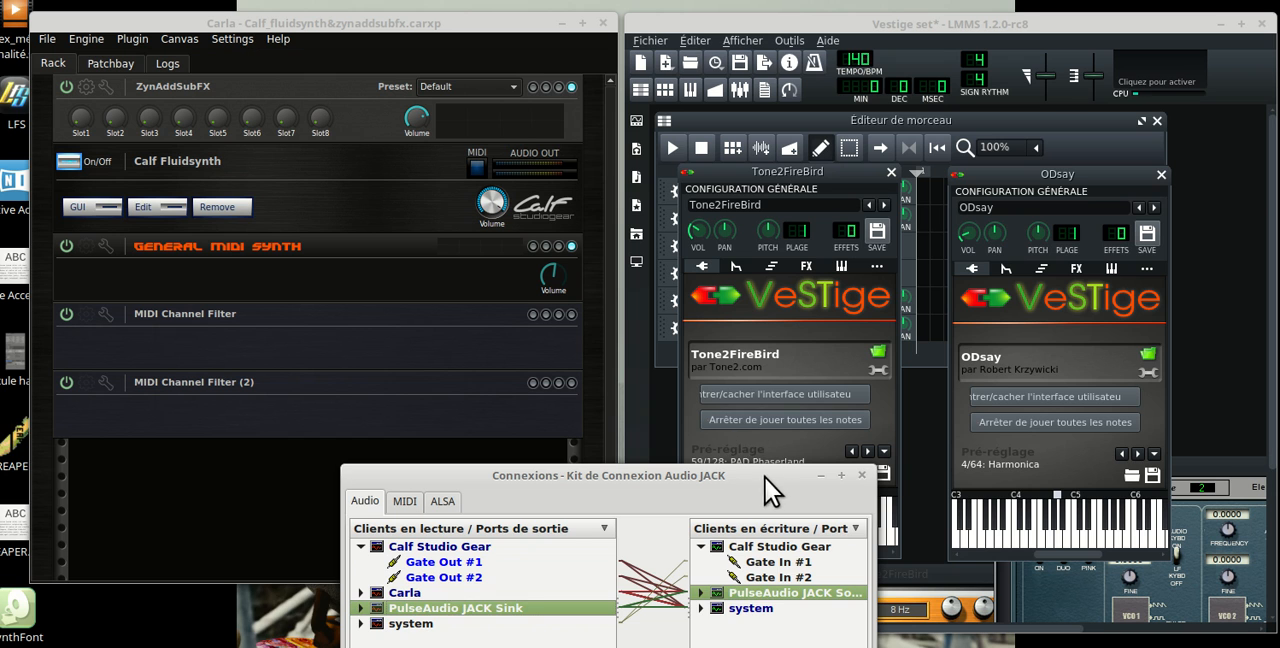
pyautogui.moveTo(765, 478); pyautogui.dragTo(704, 482)
pyautogui.click(804, 478)
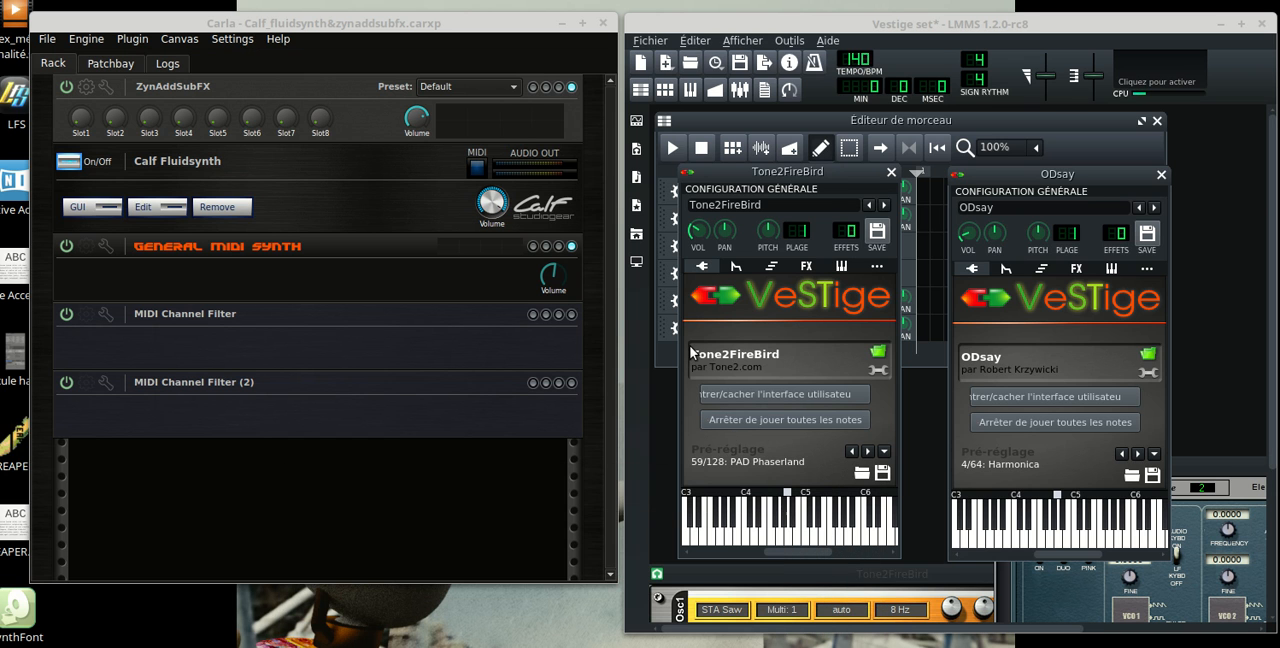
pyautogui.click(933, 33)
pyautogui.click(368, 645)
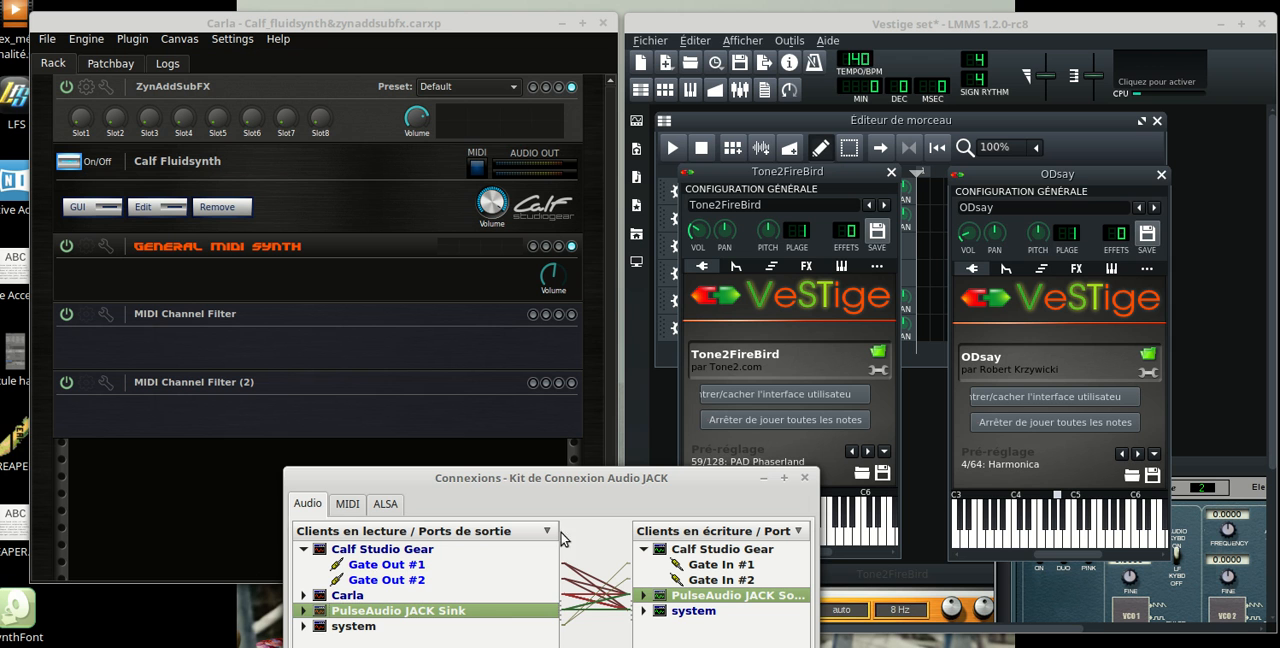
pyautogui.click(764, 479)
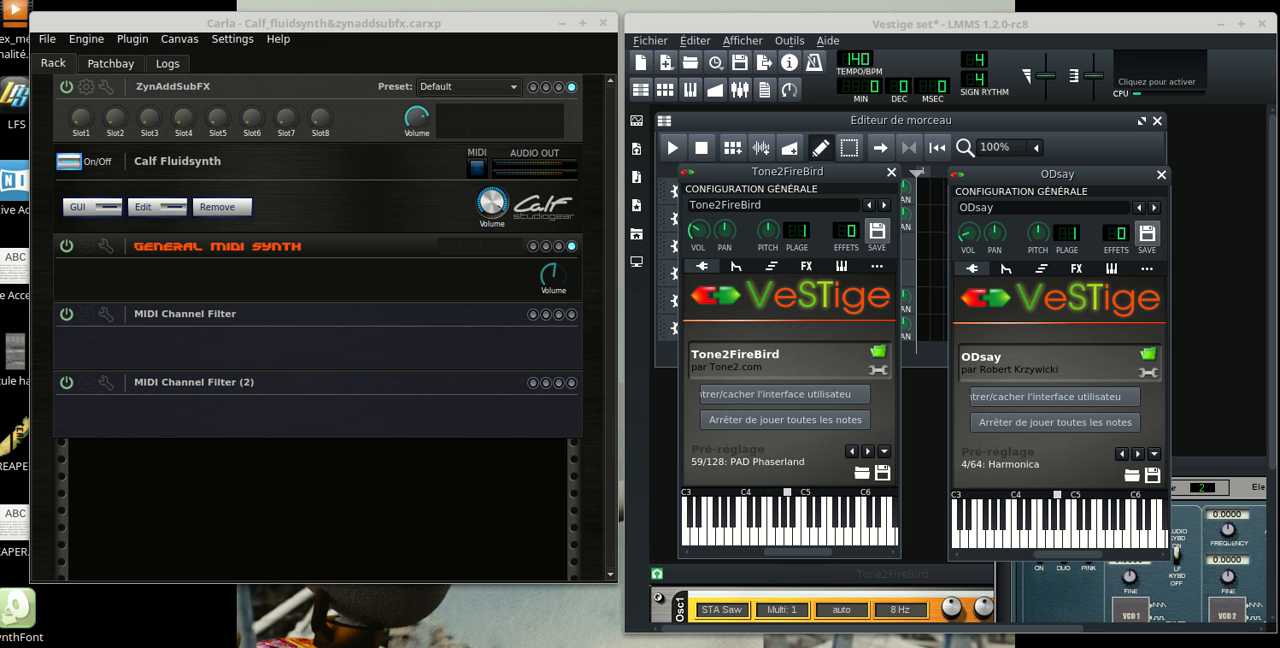
pyautogui.moveTo(887, 22); pyautogui.dragTo(891, 20)
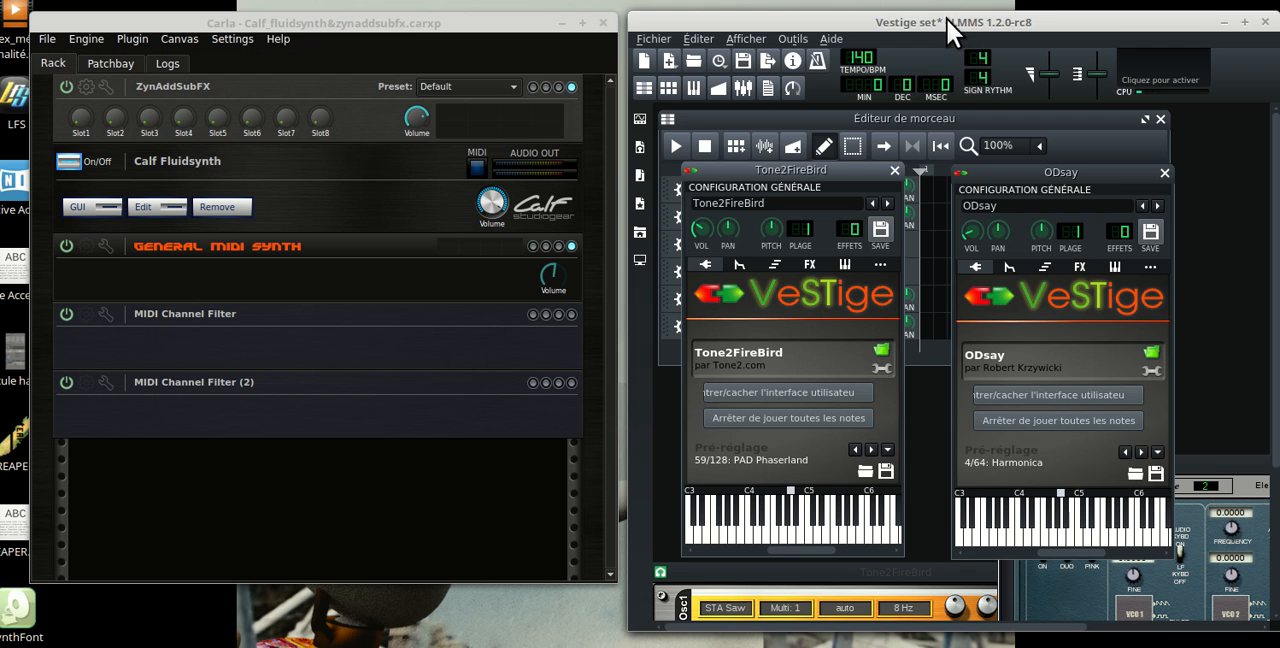
pyautogui.moveTo(947, 20); pyautogui.dragTo(944, 21)
pyautogui.click(370, 22)
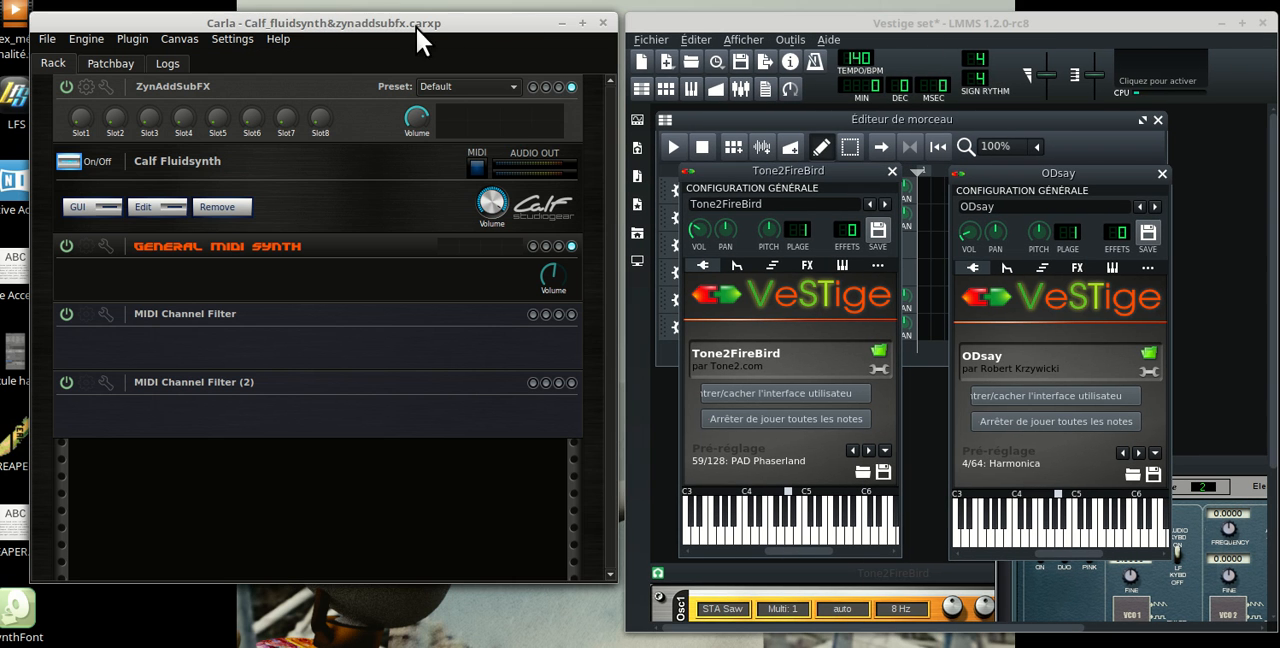
pyautogui.moveTo(868, 28); pyautogui.dragTo(868, 25)
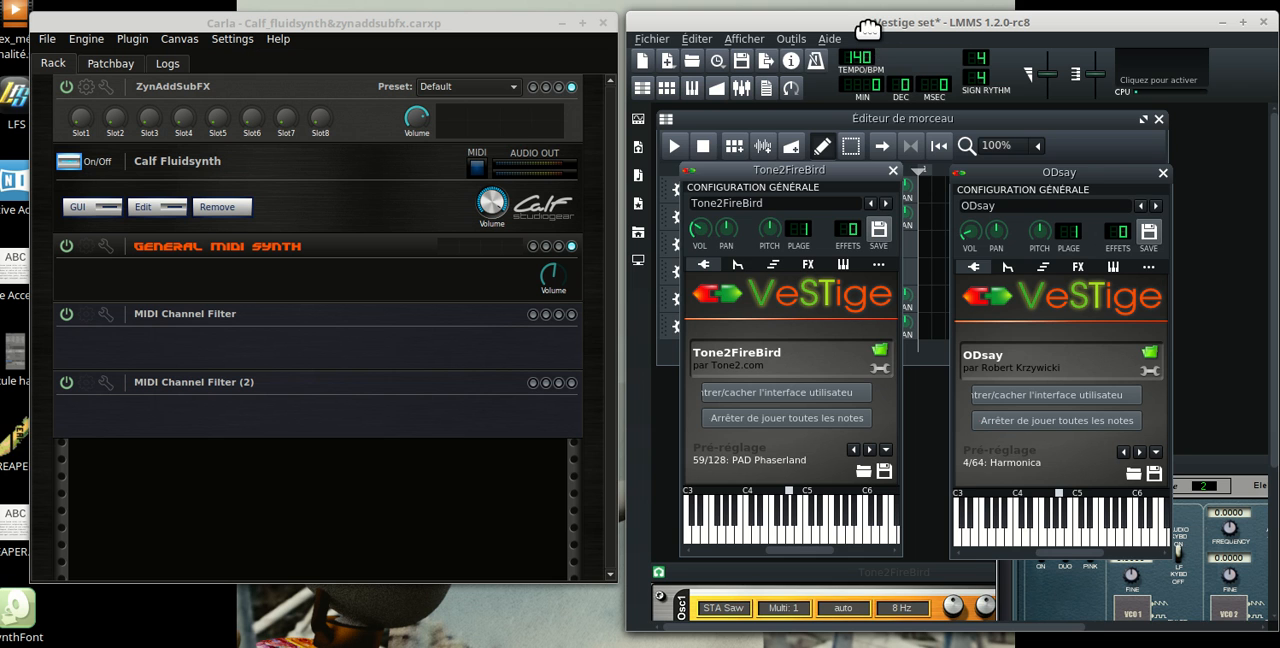
pyautogui.moveTo(868, 25); pyautogui.dragTo(867, 29)
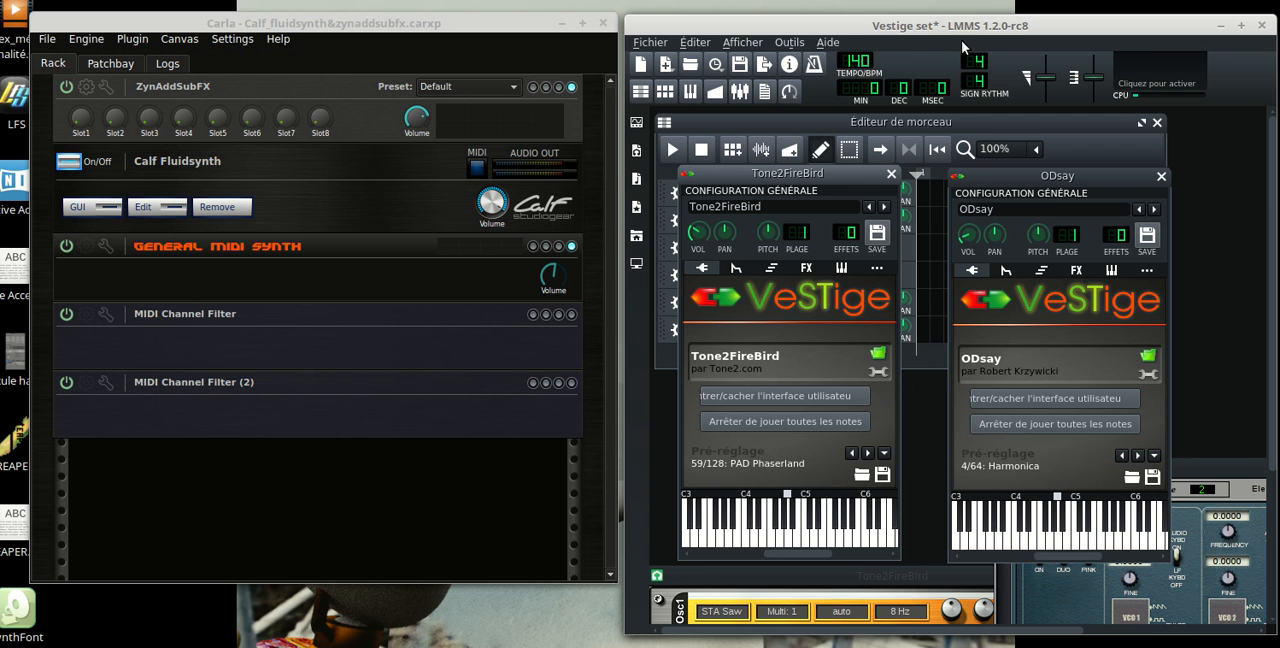
pyautogui.moveTo(977, 25); pyautogui.dragTo(1019, 26)
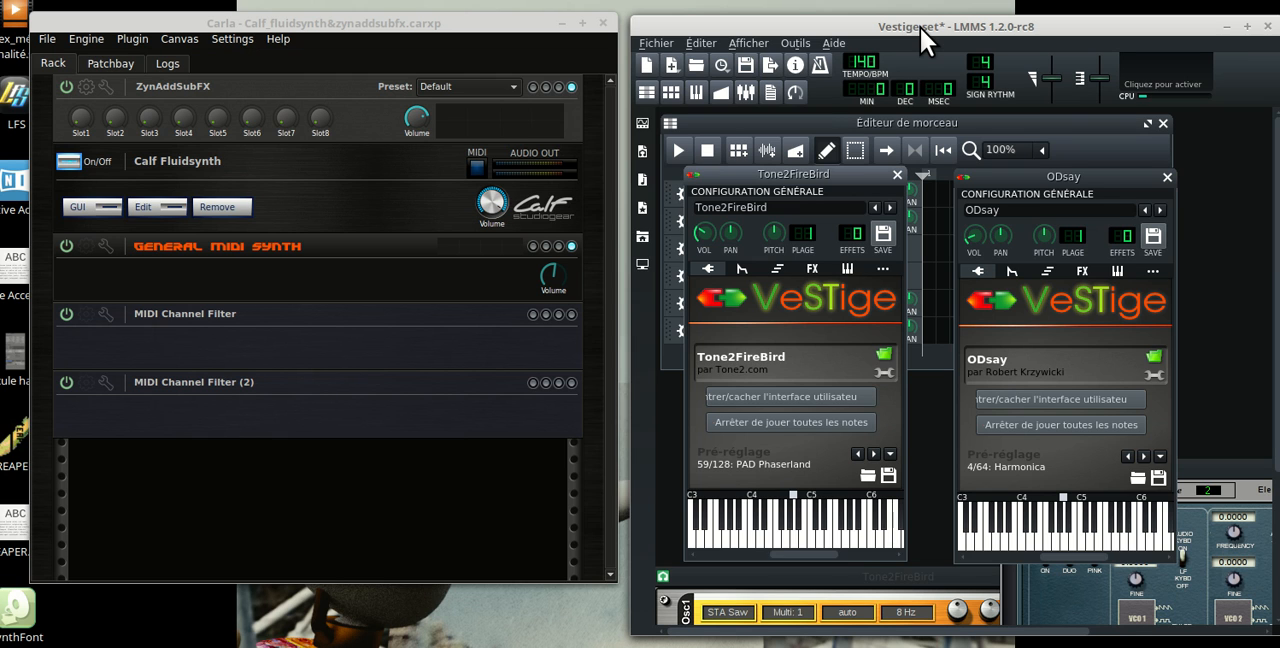
pyautogui.moveTo(928, 29); pyautogui.dragTo(926, 32)
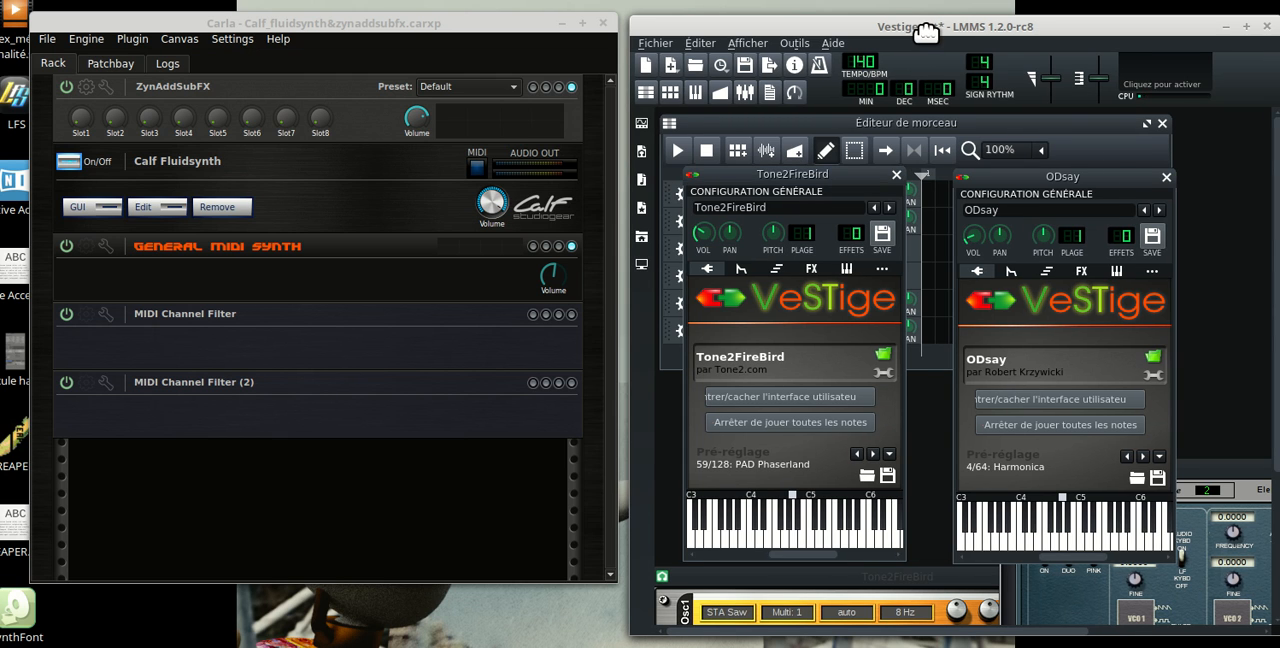
pyautogui.click(366, 24)
pyautogui.click(852, 30)
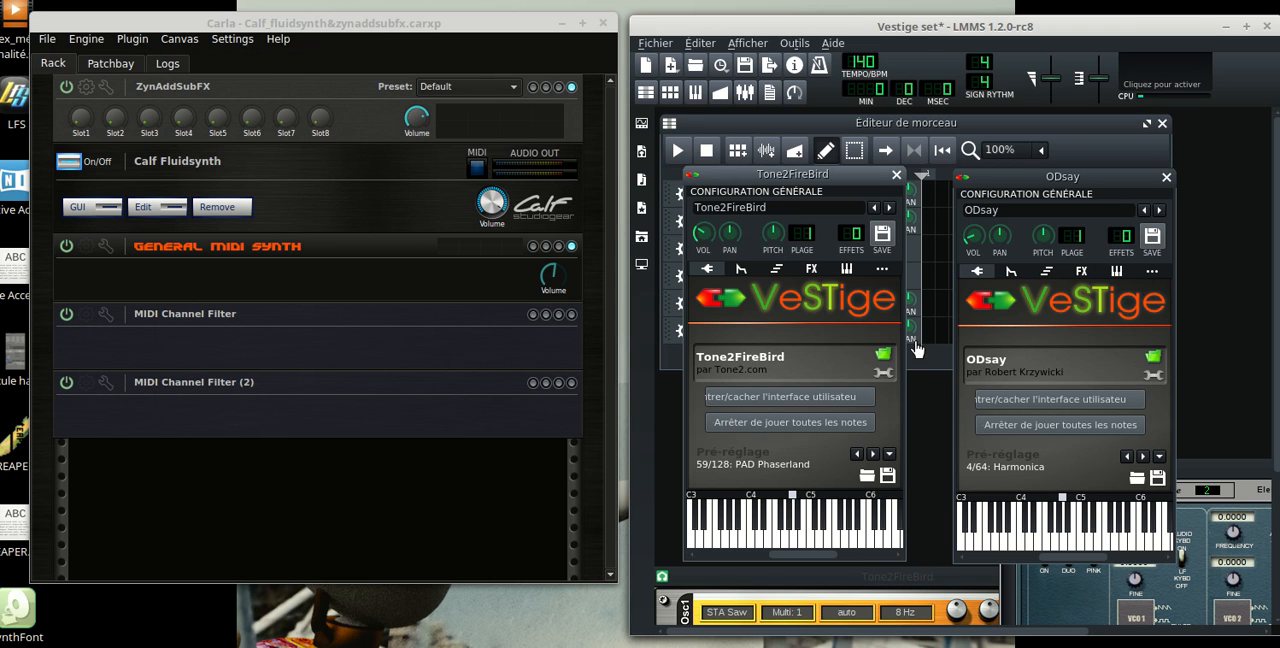
pyautogui.click(1028, 188)
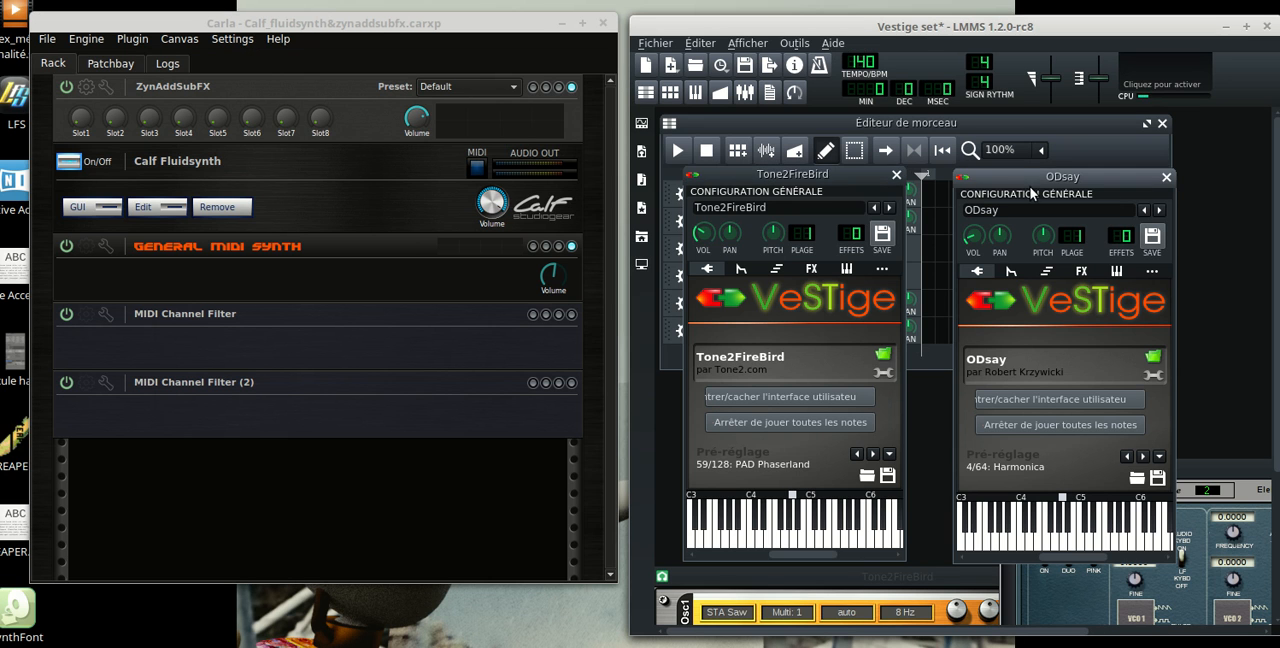
pyautogui.click(988, 26)
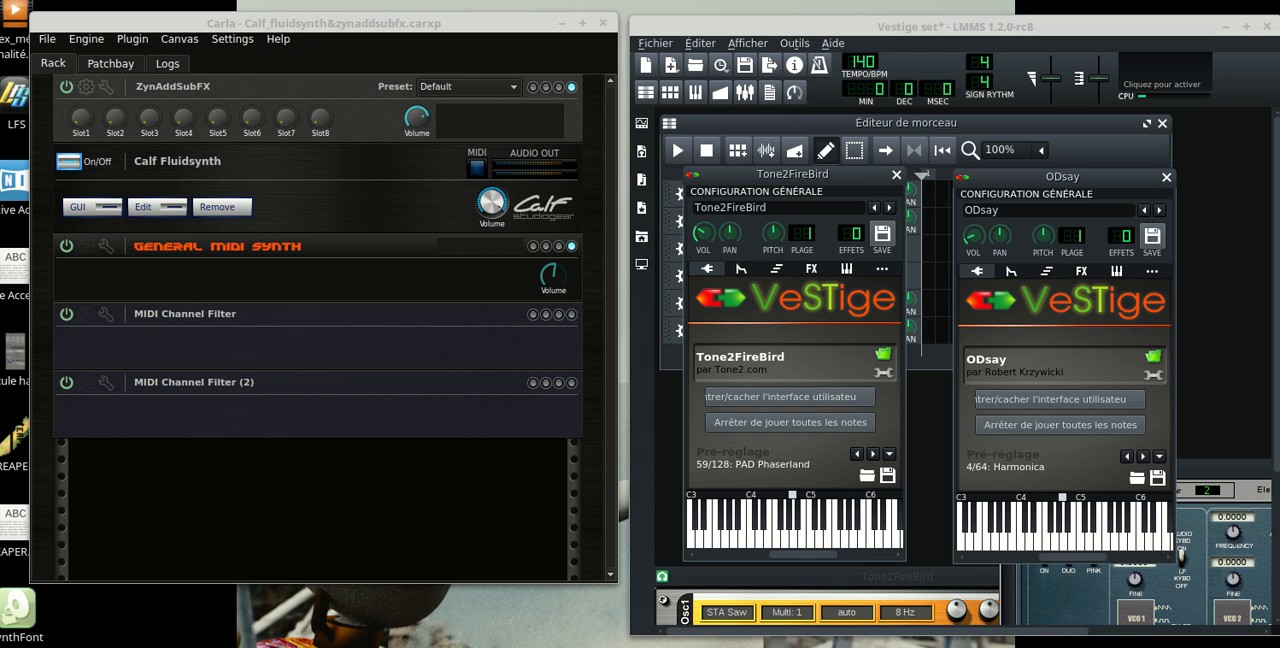
# Bring the JACK Connections window over Carla and examine the MIDI connections from the system client to Carla and lmms
pyautogui.moveTo(494, 551); pyautogui.dragTo(398, 234)
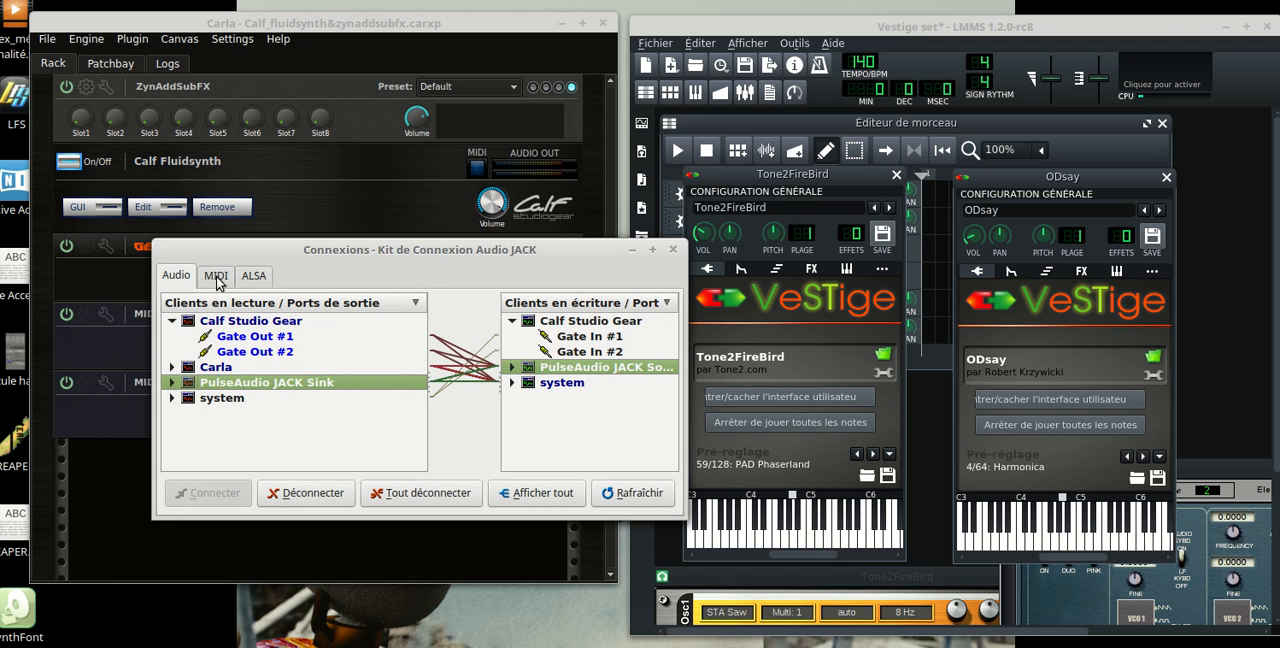
pyautogui.click(218, 282)
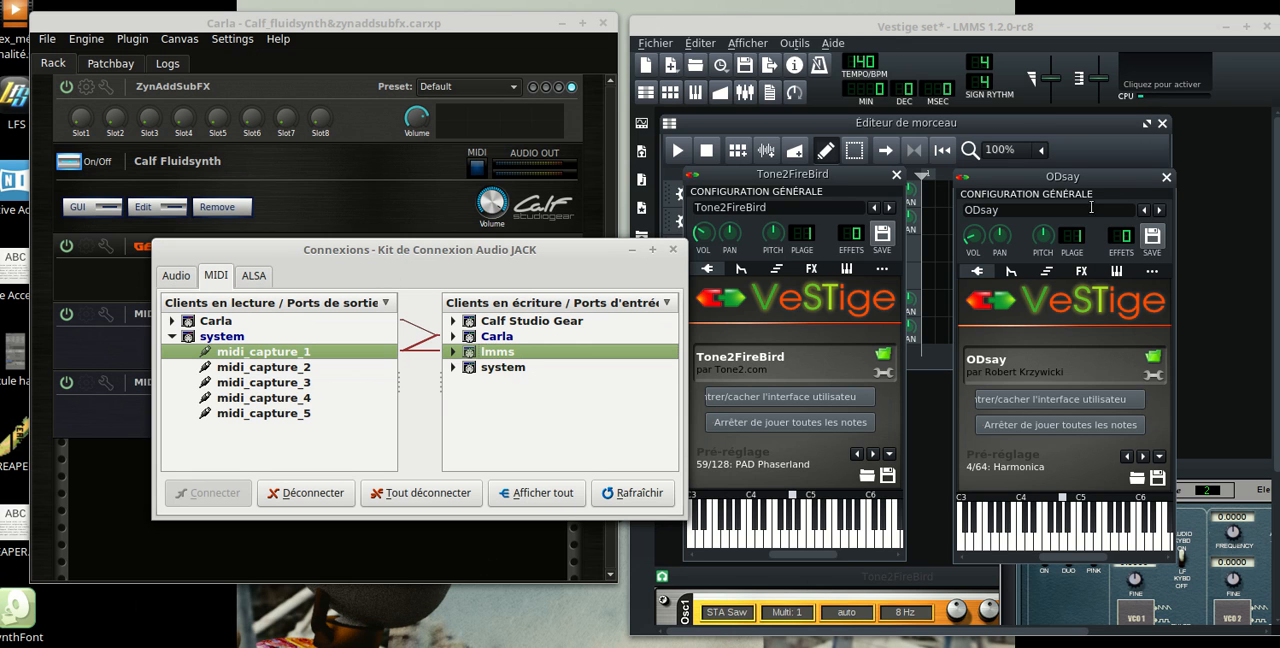
pyautogui.moveTo(407, 250); pyautogui.dragTo(424, 310)
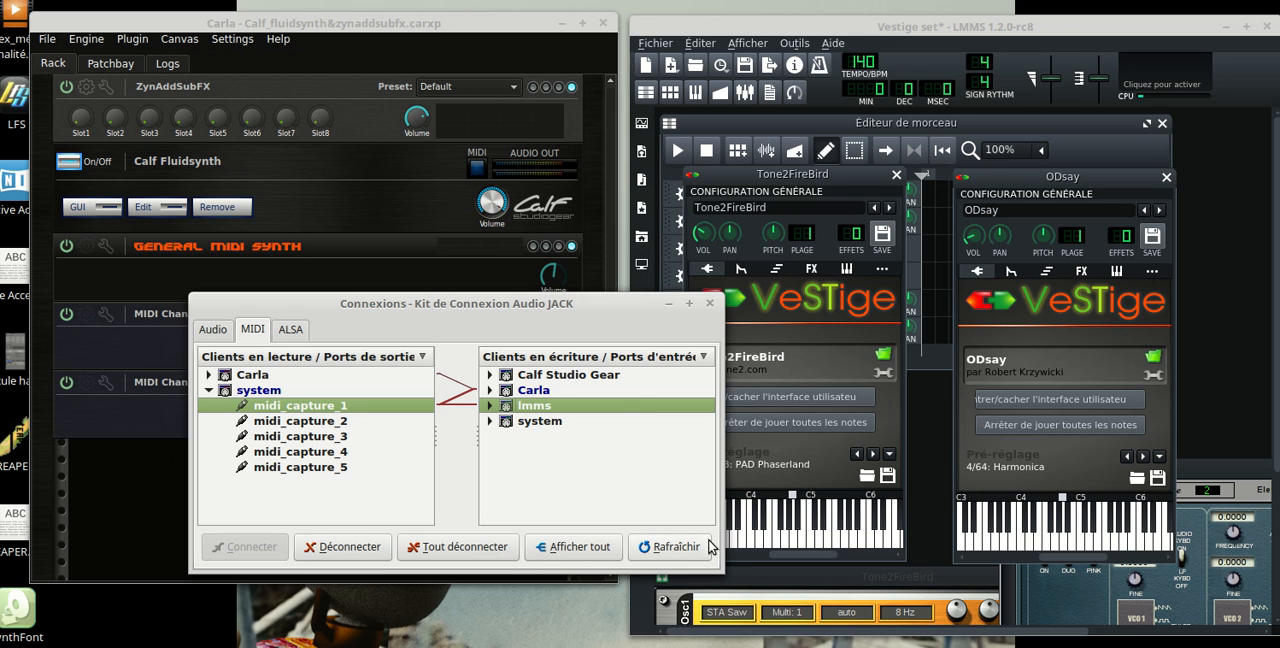
pyautogui.moveTo(423, 302); pyautogui.dragTo(409, 338)
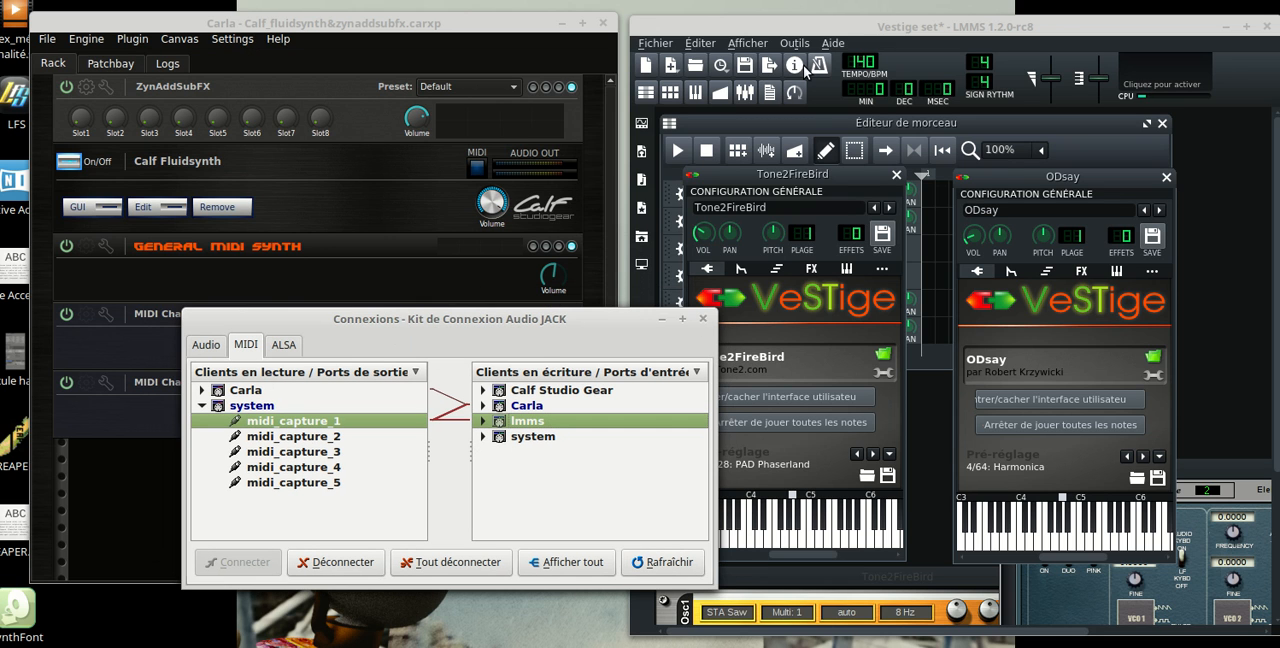
pyautogui.moveTo(514, 321); pyautogui.dragTo(467, 317)
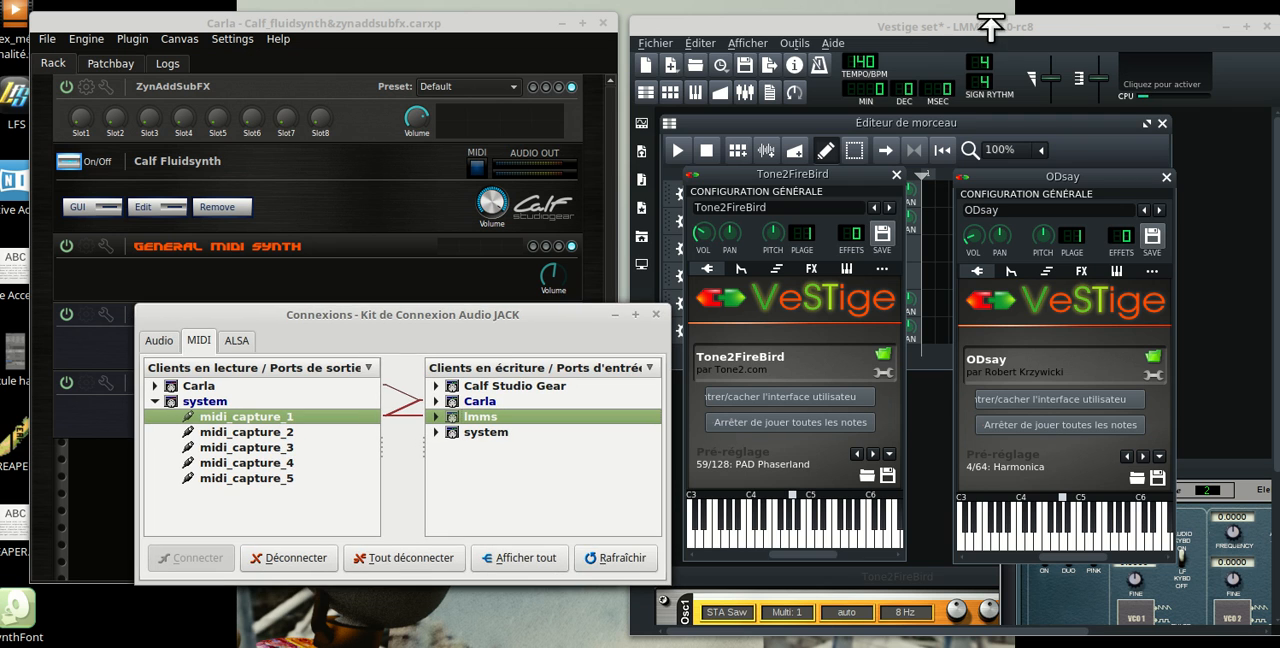
pyautogui.click(965, 26)
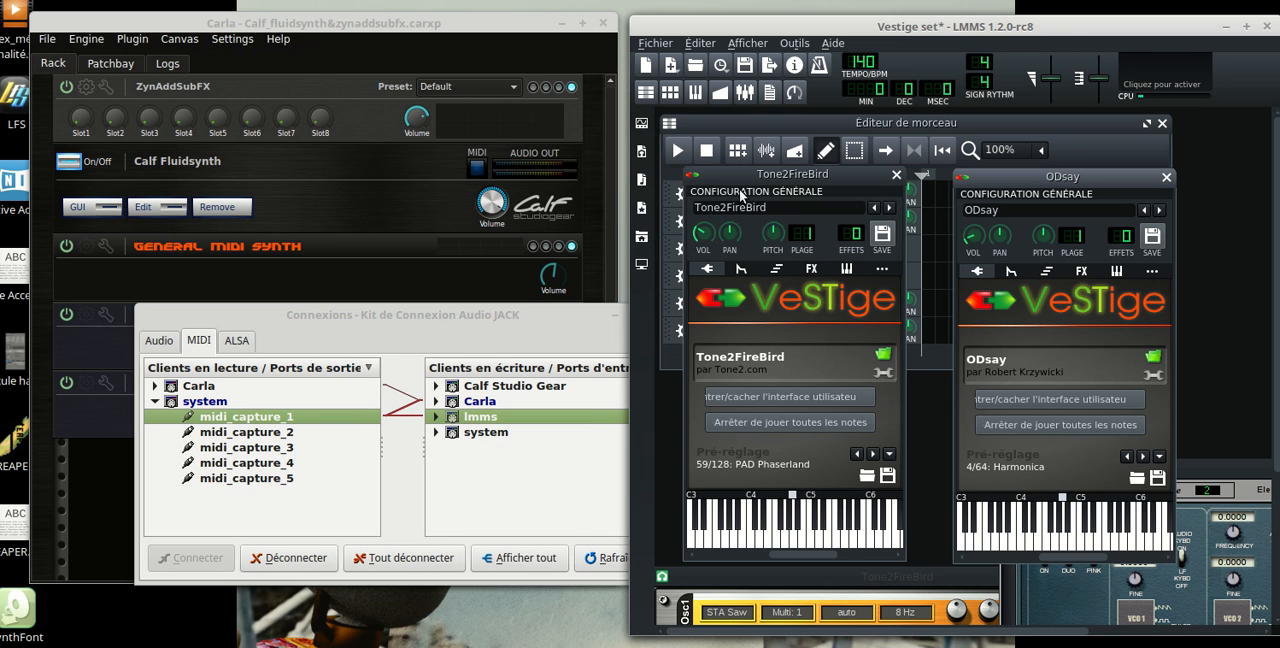
pyautogui.click(544, 481)
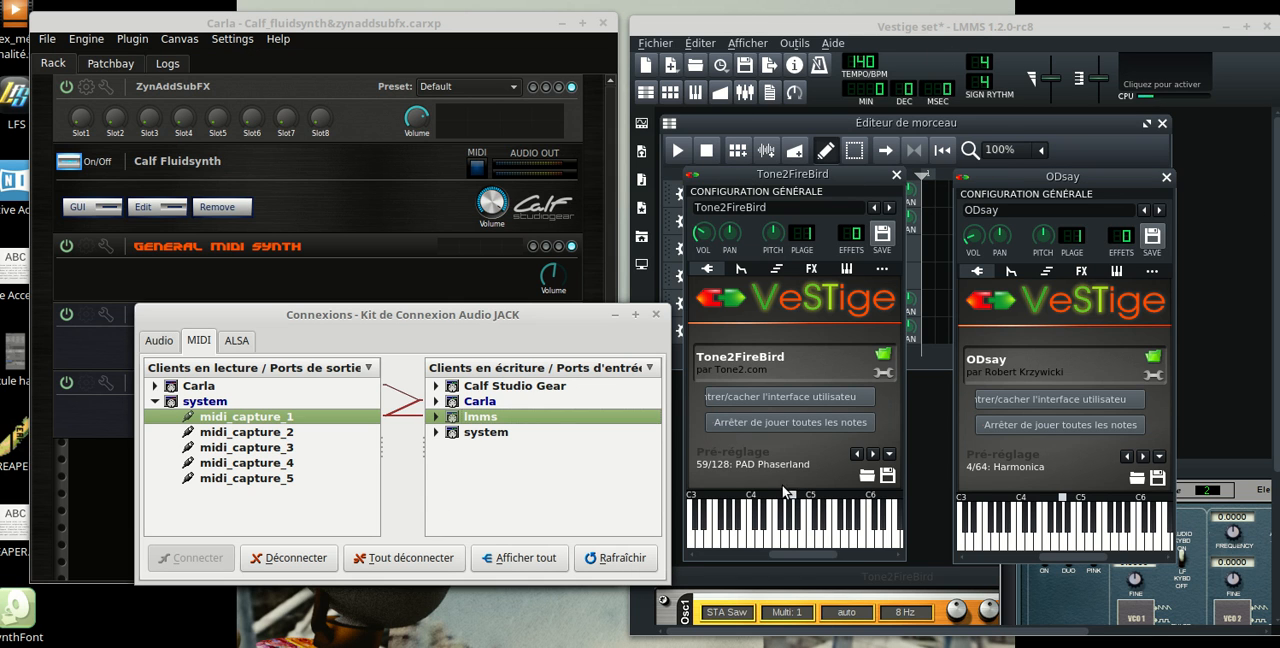
pyautogui.moveTo(984, 29); pyautogui.dragTo(990, 32)
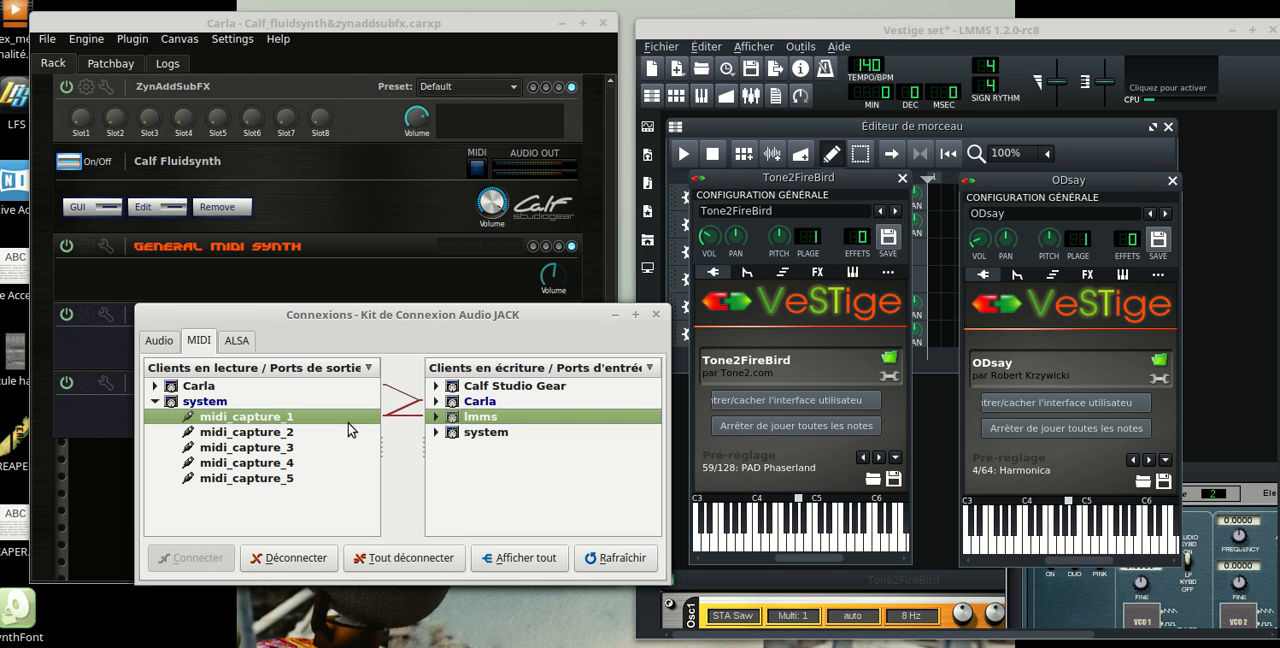
pyautogui.moveTo(584, 317); pyautogui.dragTo(565, 327)
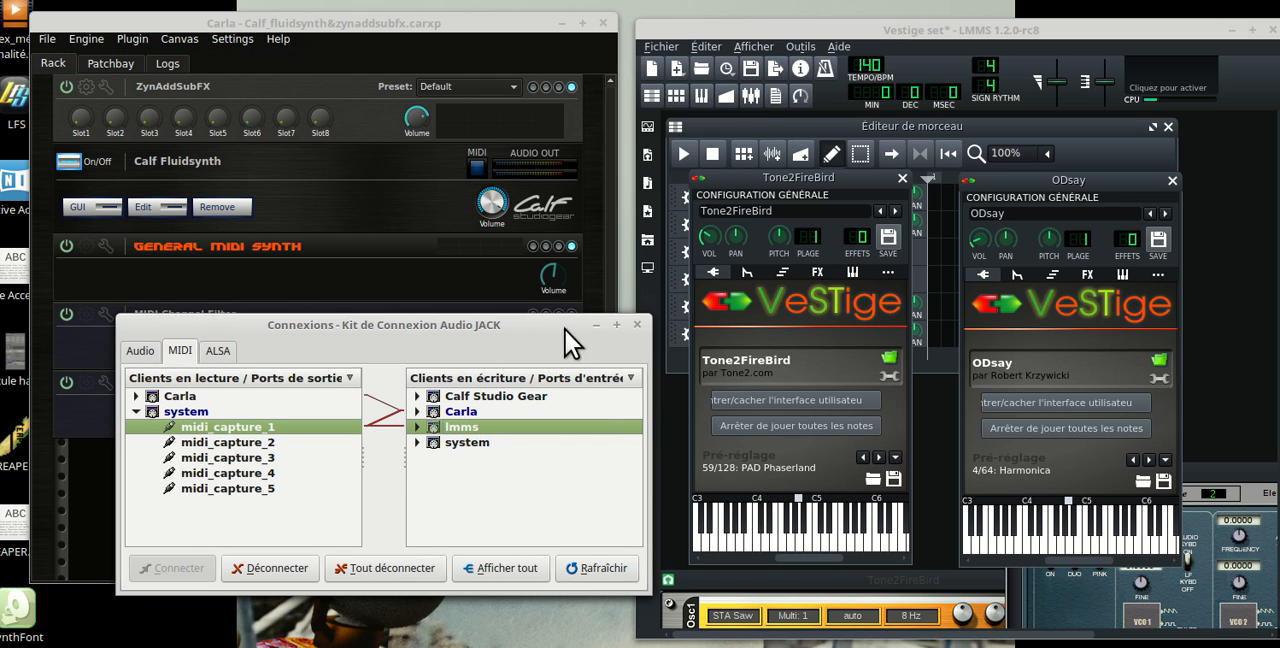
# Examine the MIDI input channels of Tone2FireBird and ODsay, and return both instrument windows to the VeSTige plugin view
pyautogui.click(852, 273)
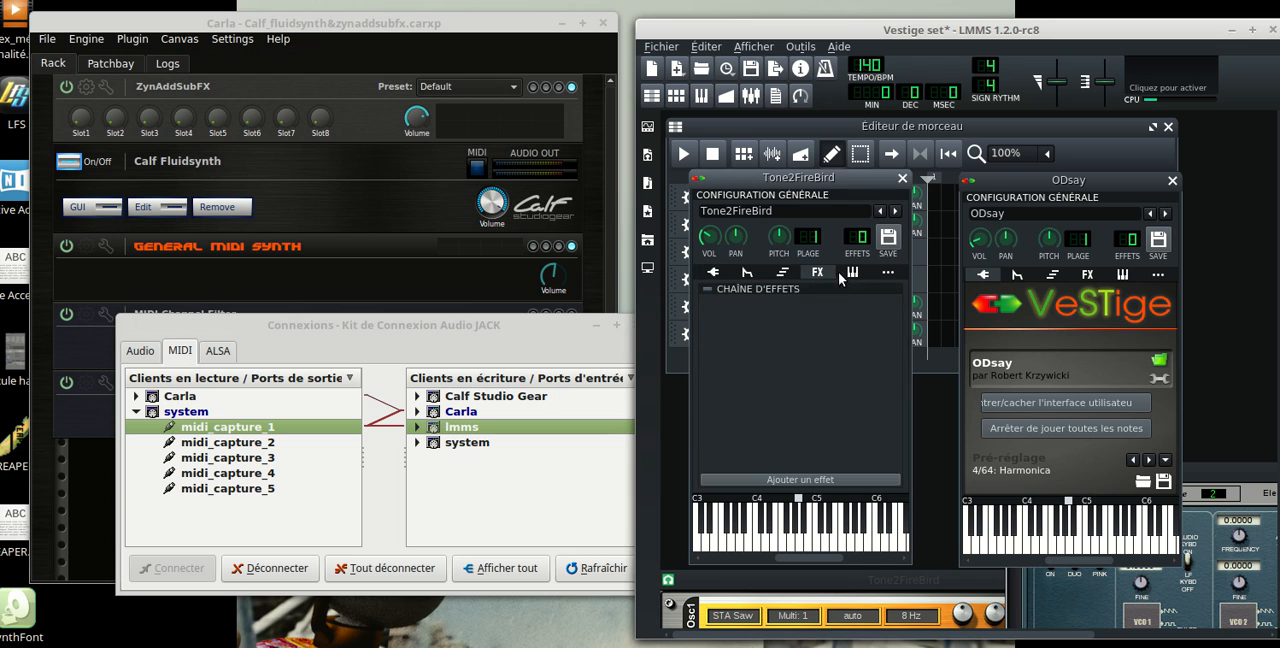
pyautogui.click(1122, 274)
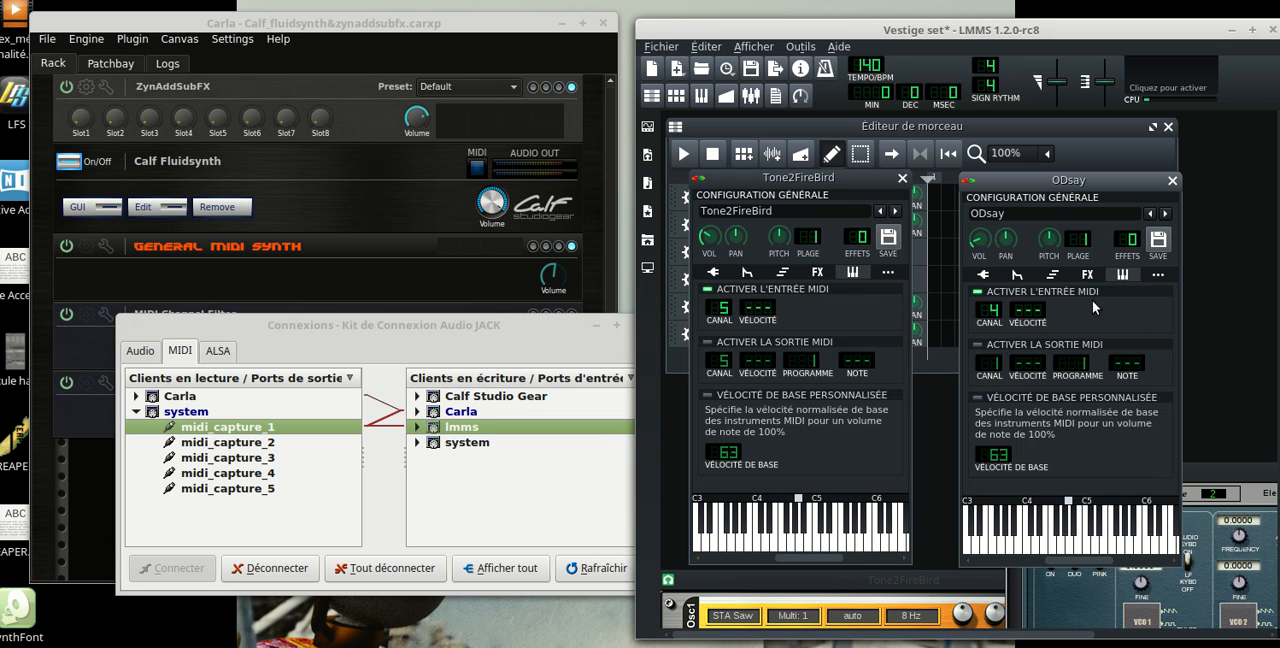
pyautogui.click(715, 279)
pyautogui.click(984, 276)
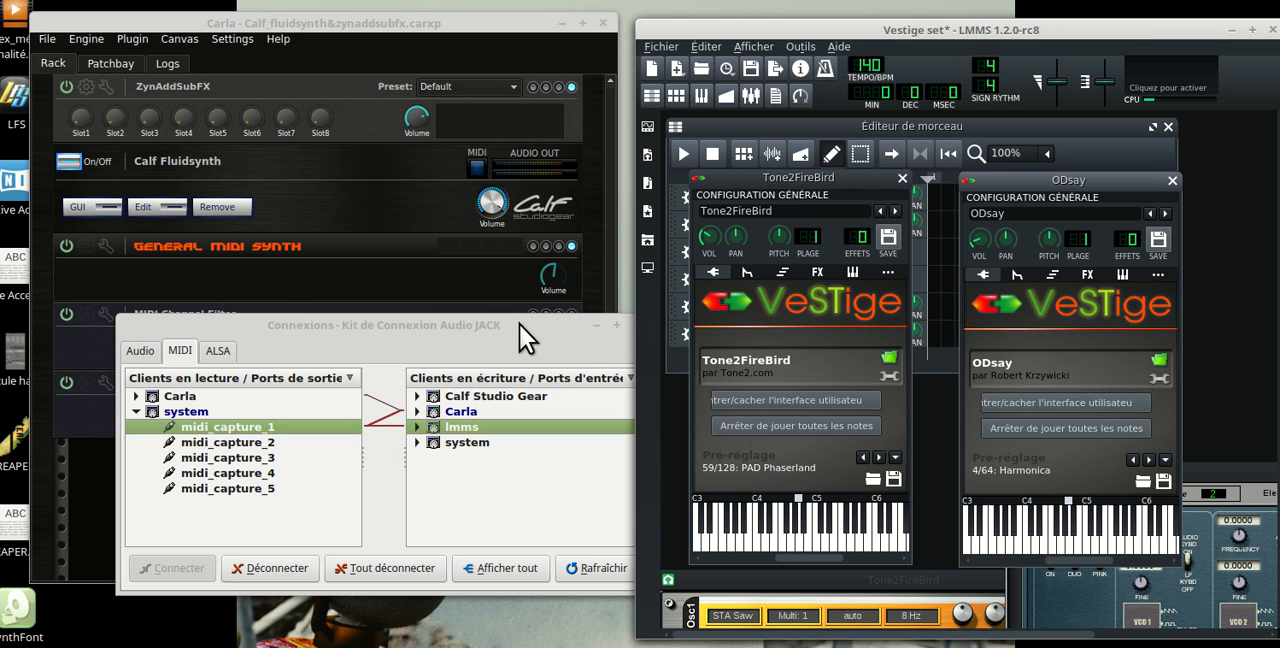
# Minimize the JACK Connections window and realign the Carla and LMMS windows side by side
pyautogui.moveTo(519, 323); pyautogui.dragTo(511, 385)
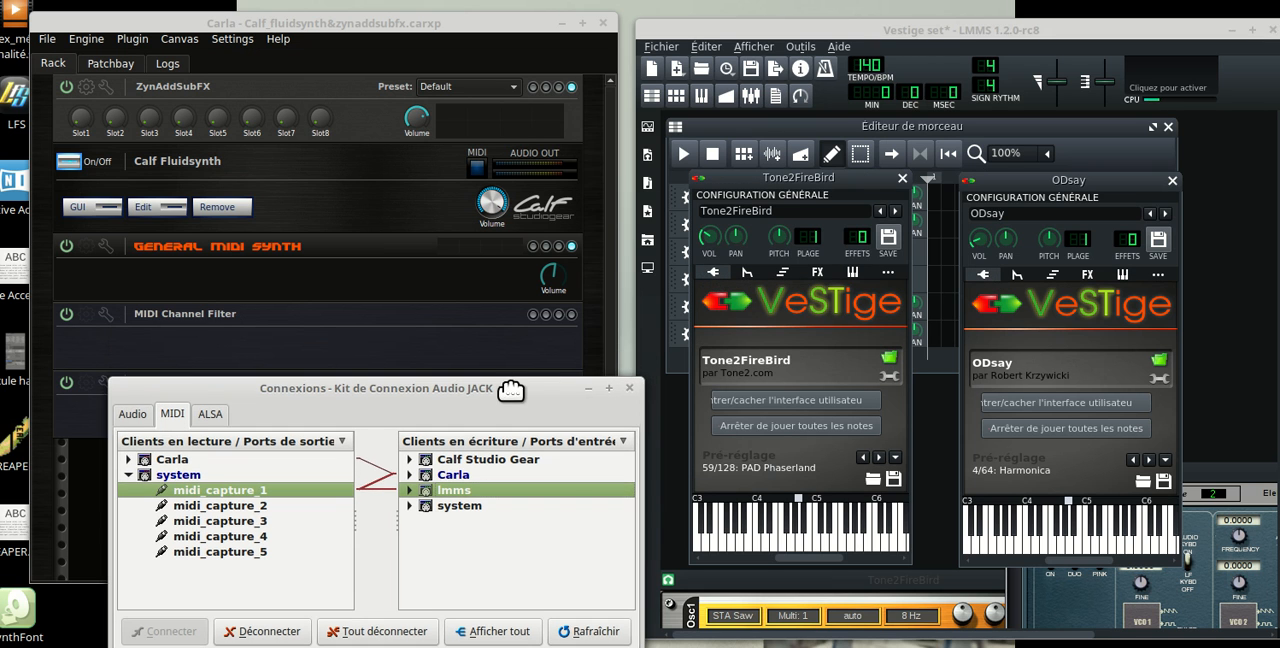
pyautogui.click(588, 389)
pyautogui.moveTo(393, 28); pyautogui.dragTo(397, 38)
pyautogui.click(880, 30)
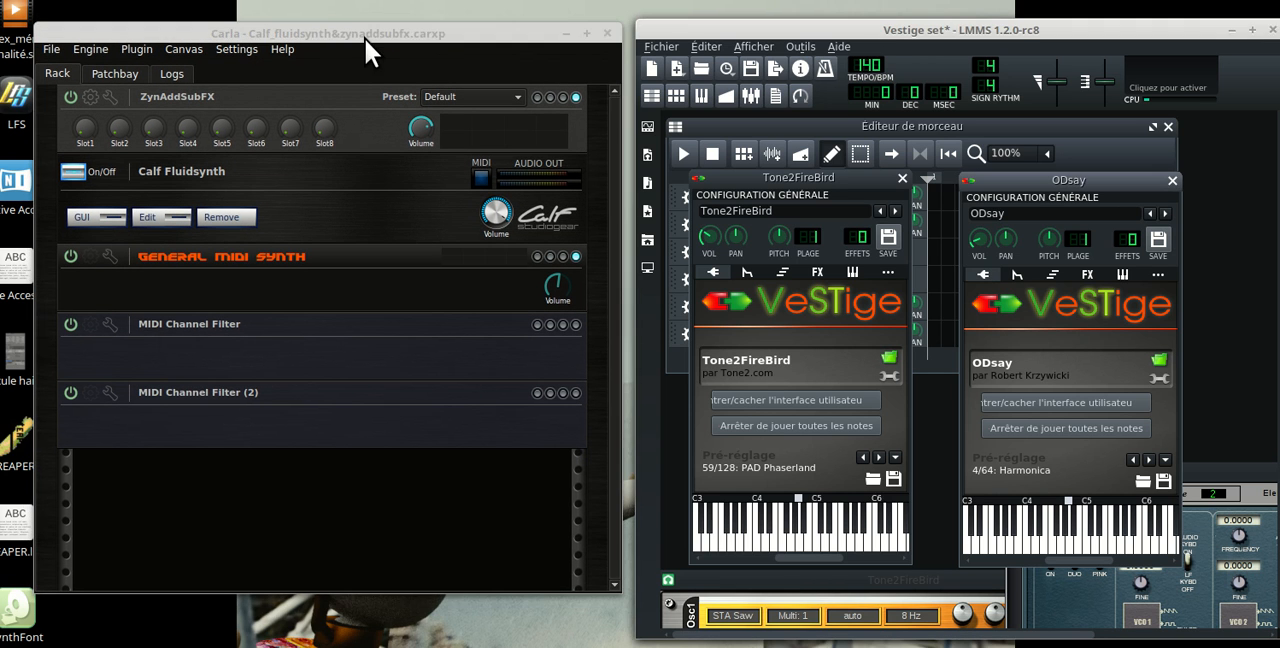
pyautogui.click(364, 37)
pyautogui.click(805, 26)
pyautogui.moveTo(808, 30); pyautogui.dragTo(802, 35)
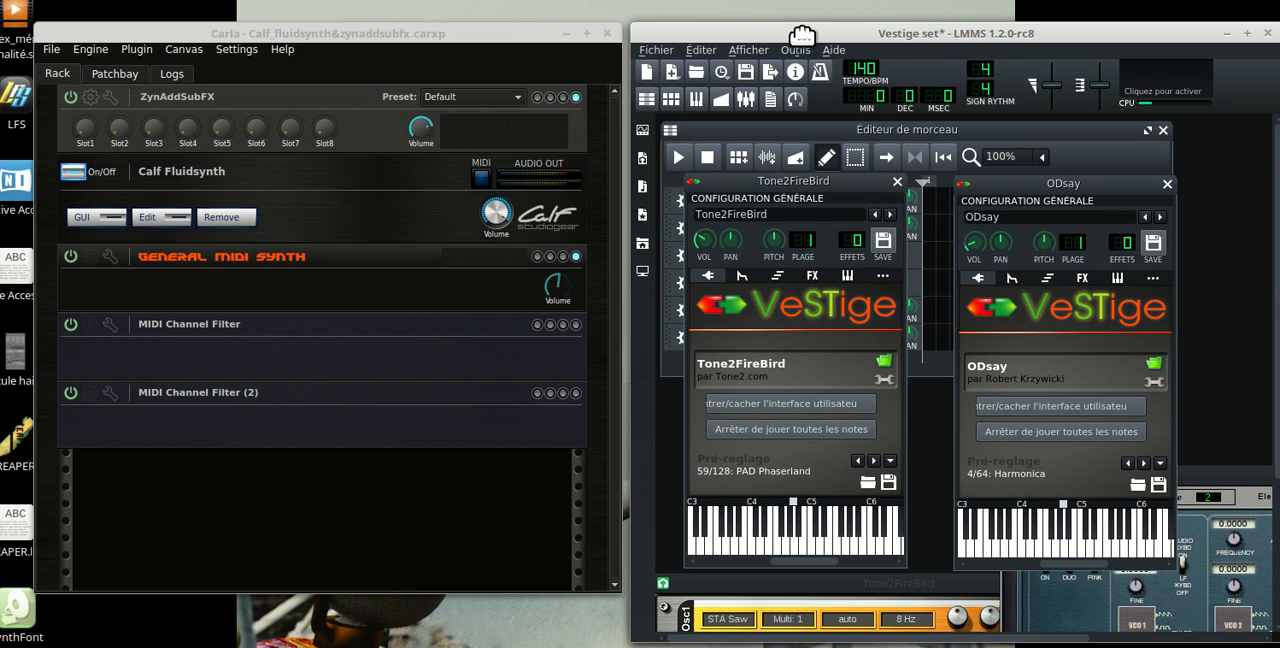
pyautogui.click(506, 30)
pyautogui.click(924, 35)
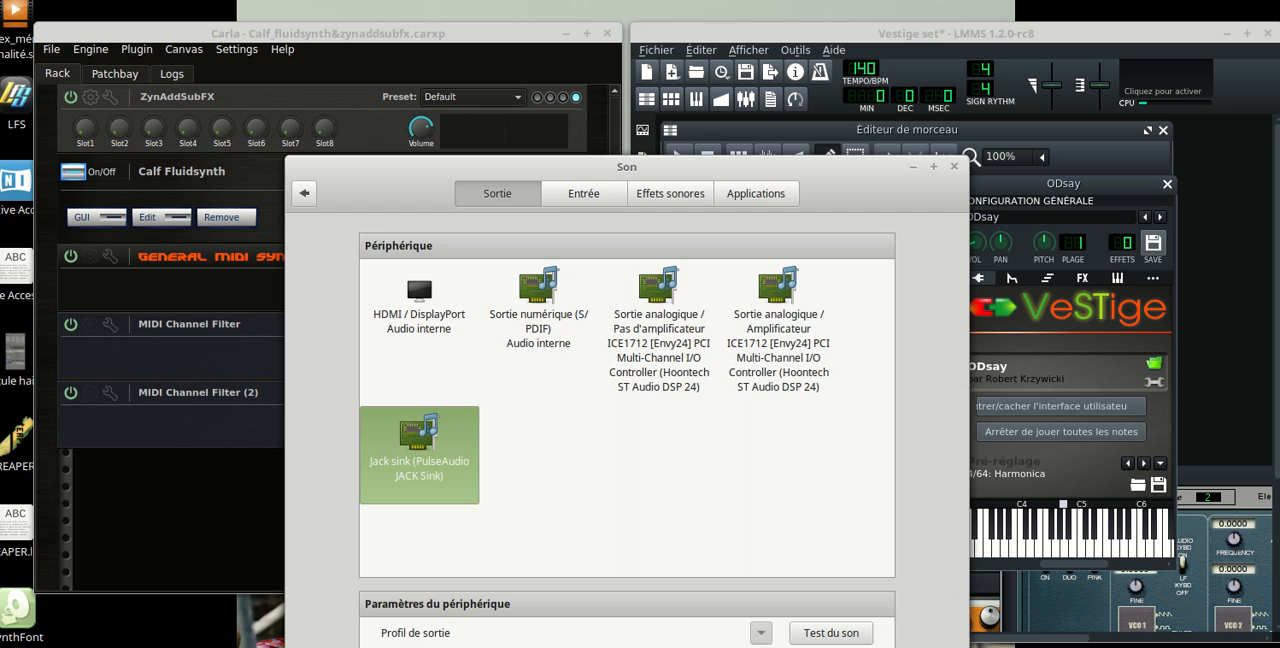
# Select Jack sink (PulseAudio JACK Sink) as the sound output device and minimize the system sound settings
pyautogui.click(603, 470)
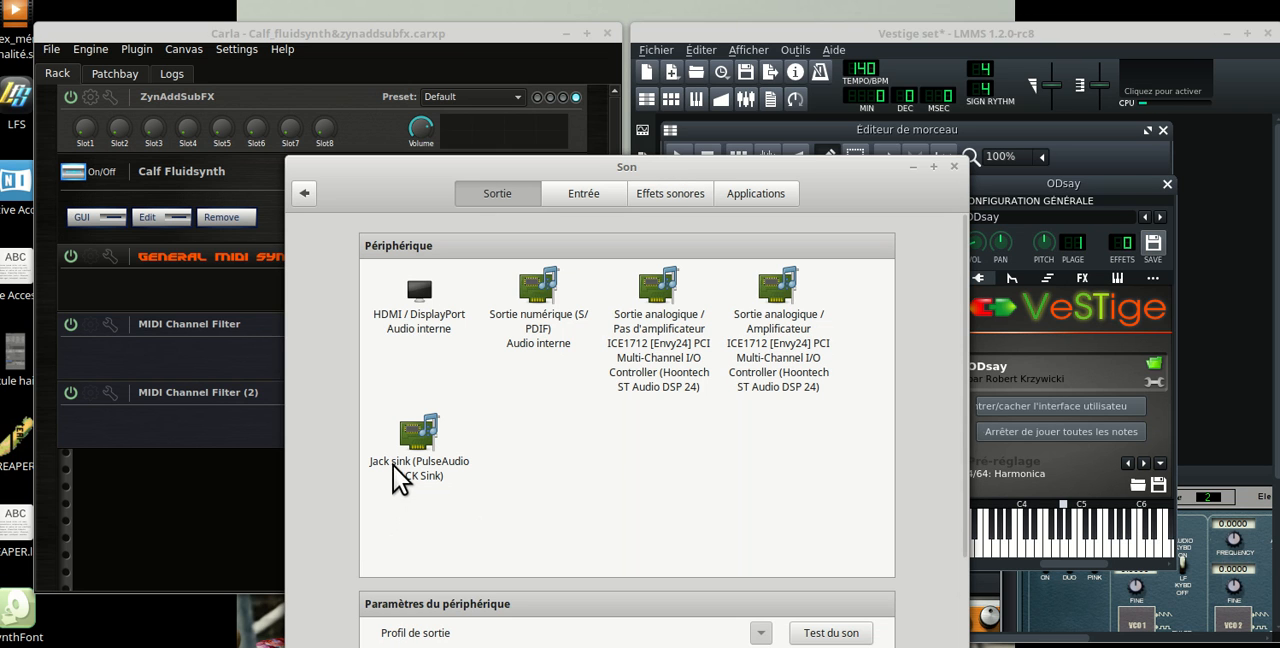
pyautogui.click(417, 448)
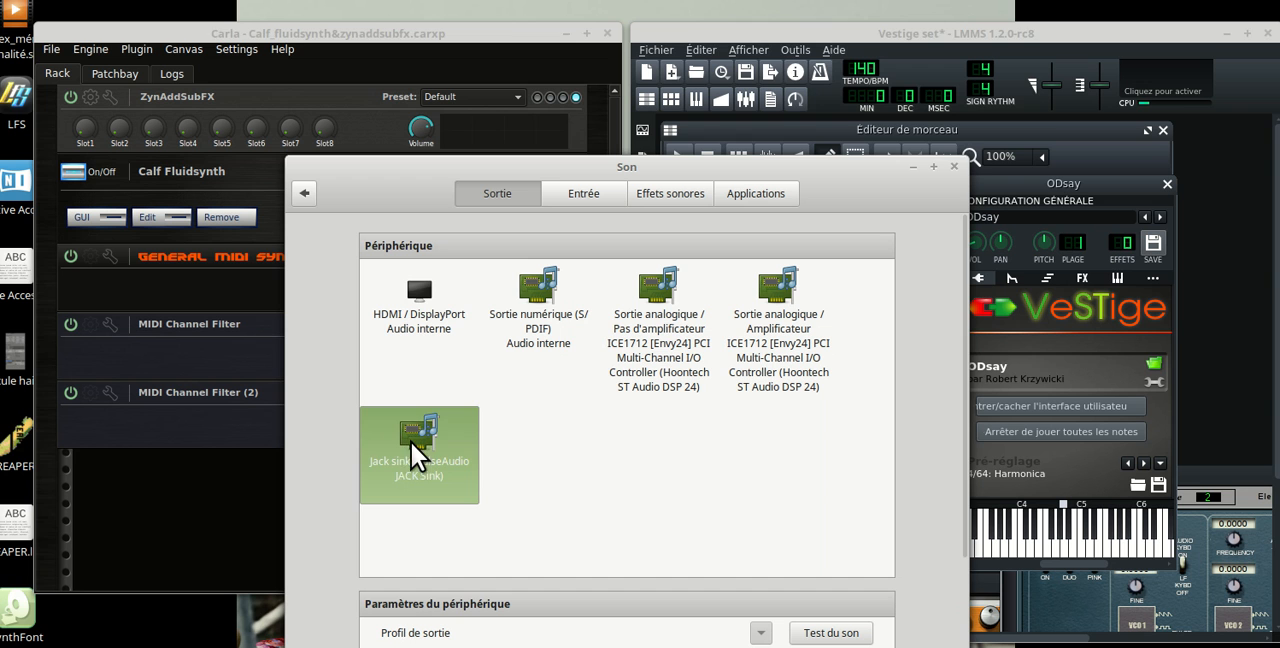
pyautogui.click(911, 167)
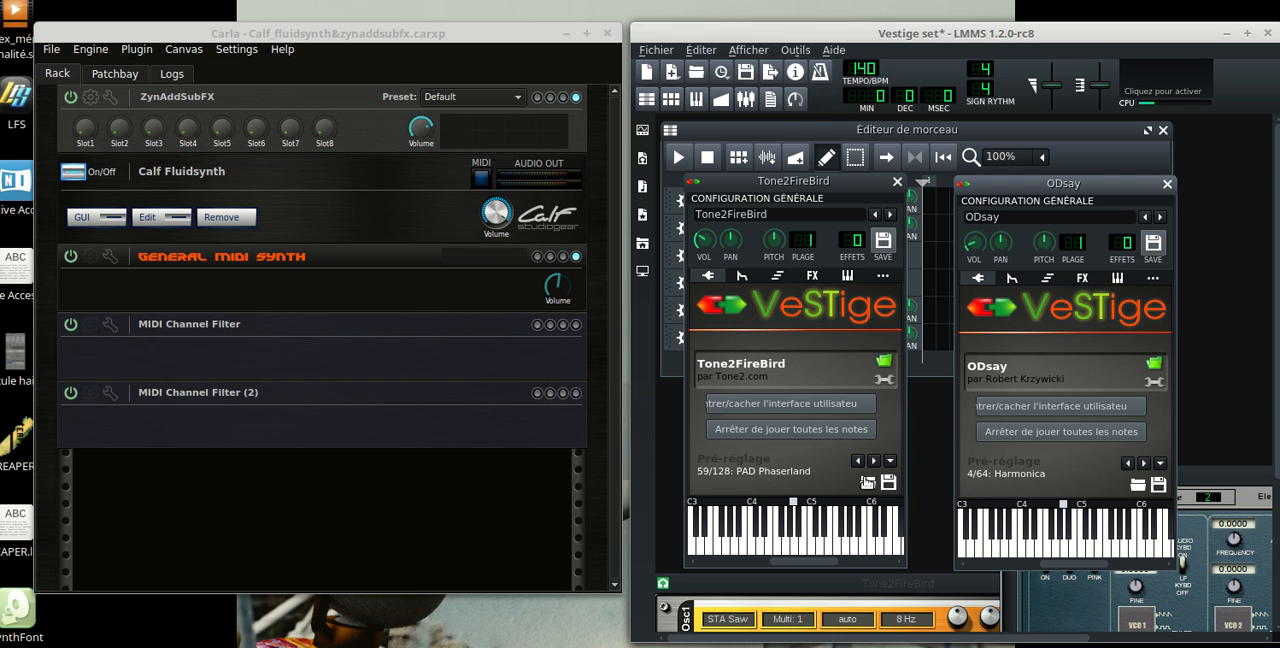
# Play test notes on the on-screen keyboards of the Tone2FireBird and ODsay instruments
pyautogui.click(805, 525)
pyautogui.click(1006, 543)
pyautogui.click(695, 544)
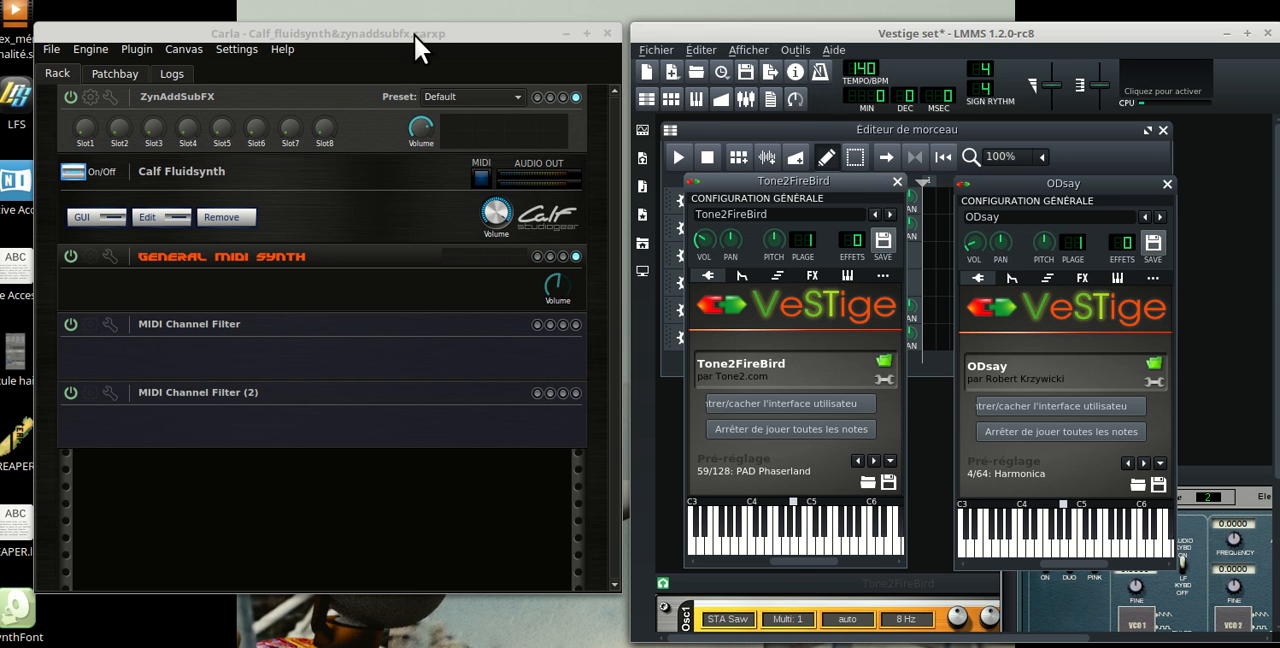
pyautogui.moveTo(414, 36); pyautogui.dragTo(413, 36)
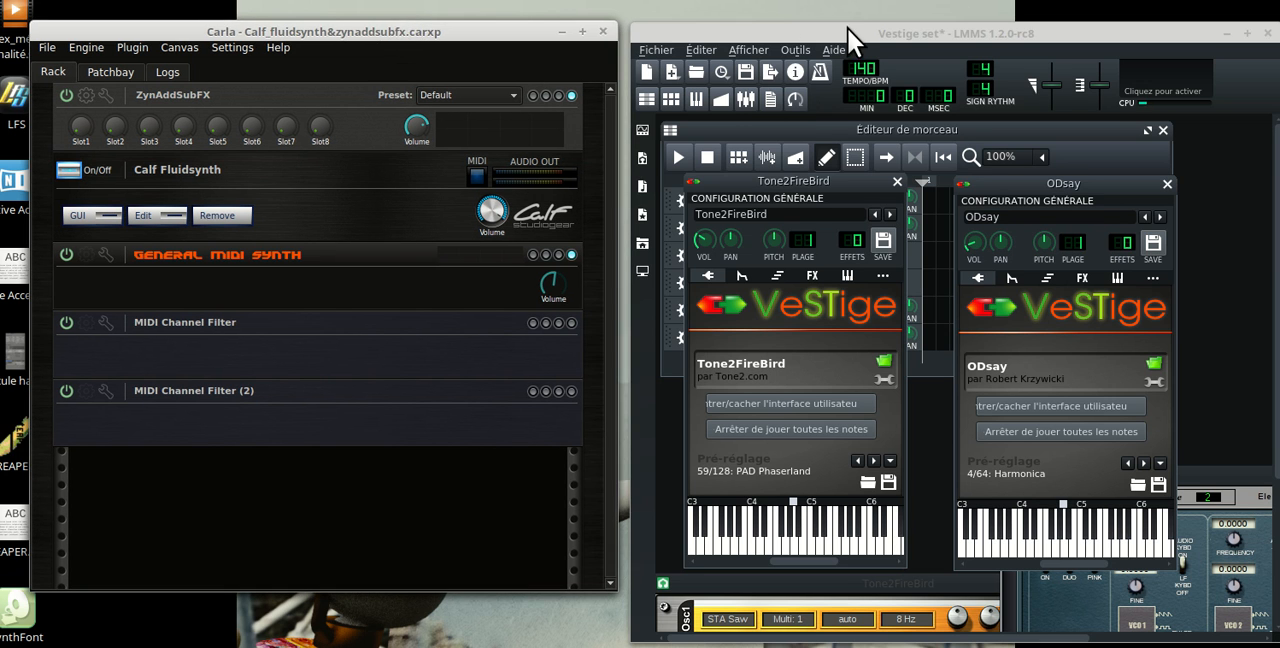
pyautogui.moveTo(847, 30); pyautogui.dragTo(848, 31)
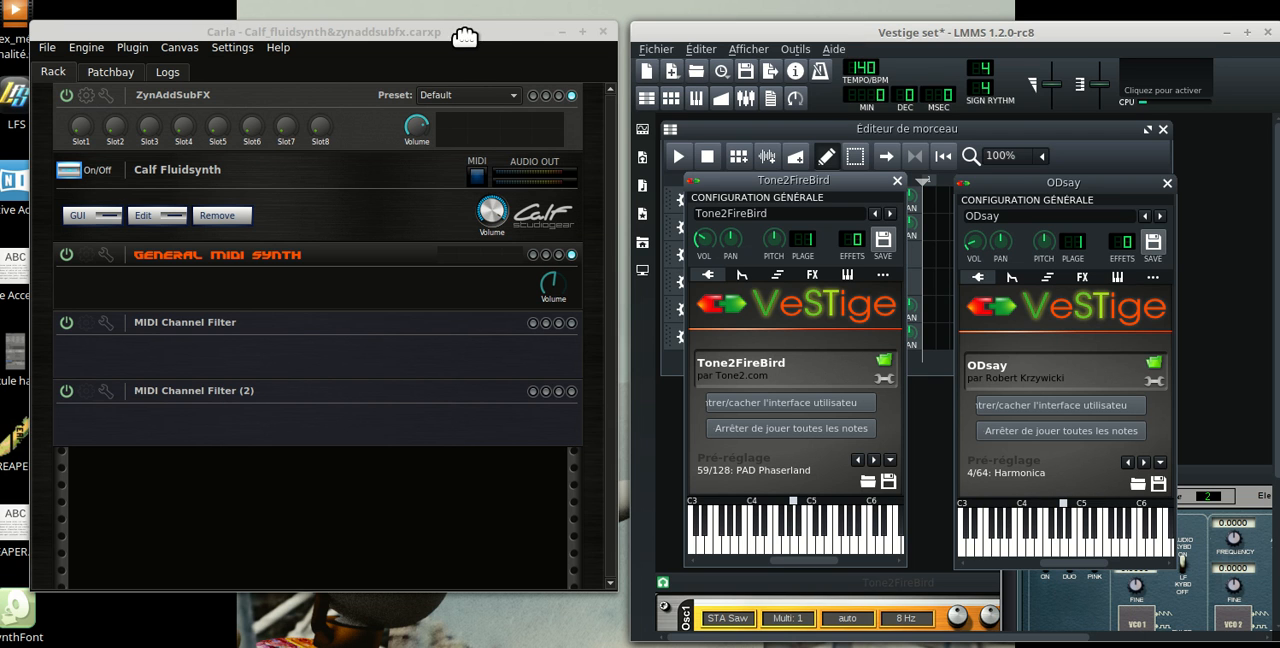
# Examine the LMMS project saving commands and the list of recently opened projects, and return to the Carla window
pyautogui.moveTo(465, 37); pyautogui.dragTo(460, 35)
pyautogui.click(734, 28)
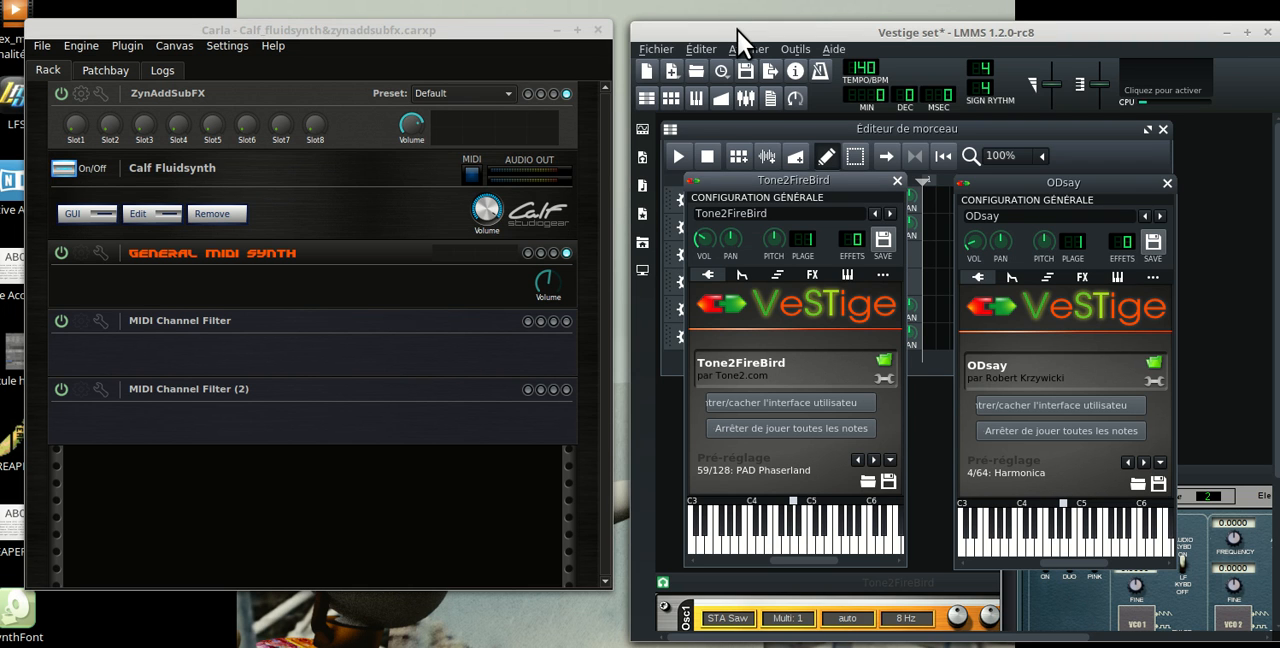
pyautogui.click(652, 50)
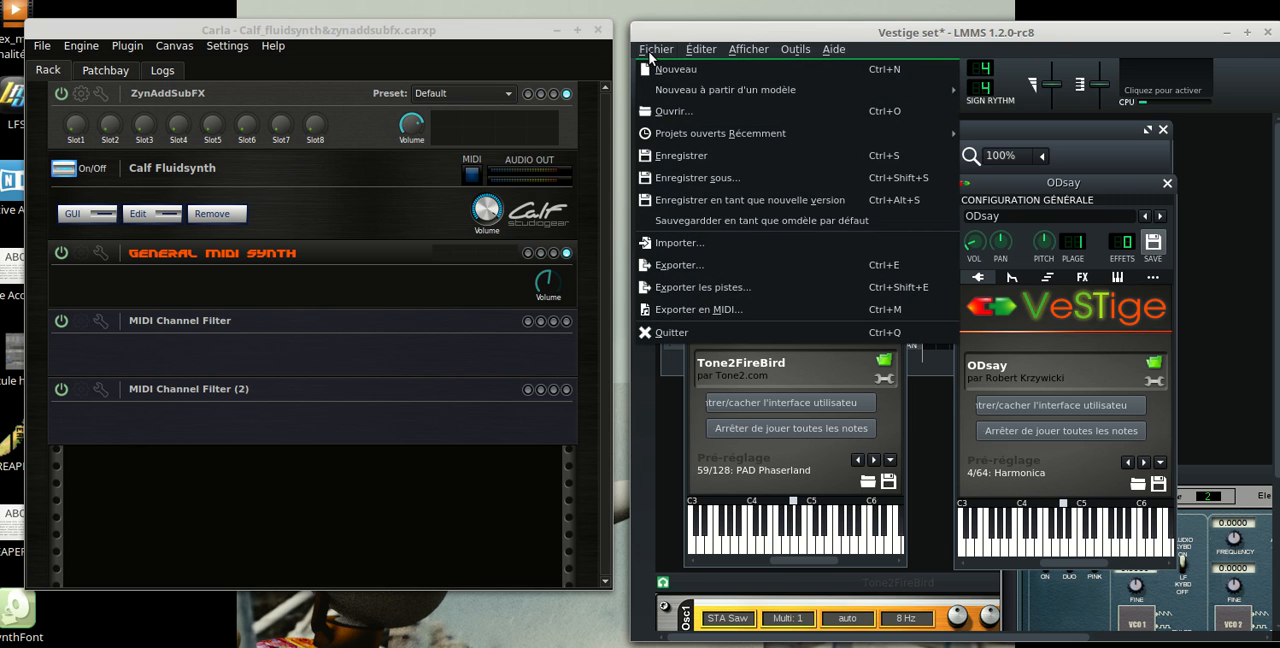
pyautogui.moveTo(748, 49)
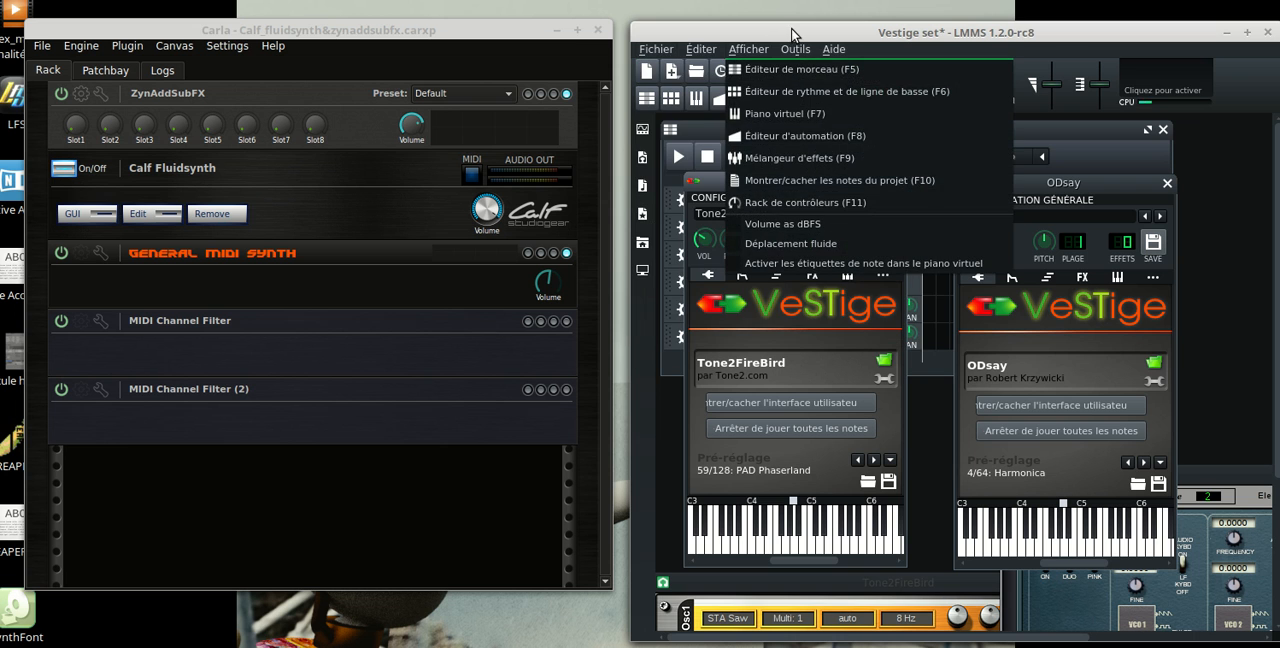
pyautogui.click(691, 27)
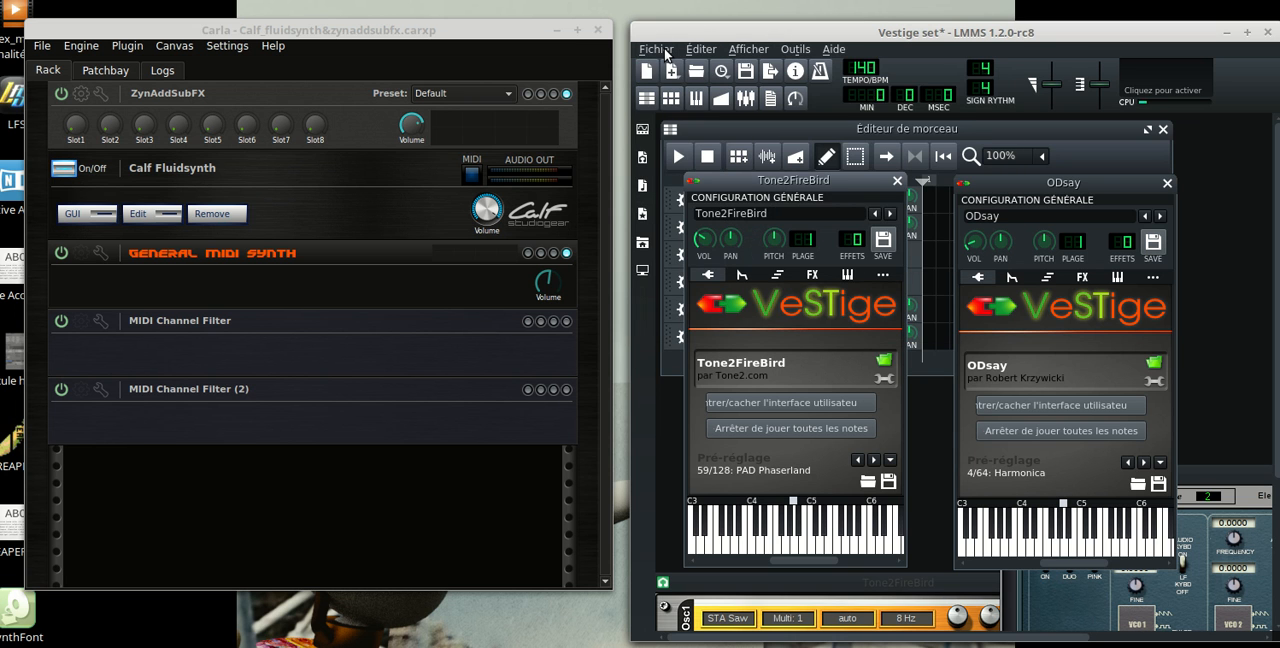
pyautogui.click(664, 50)
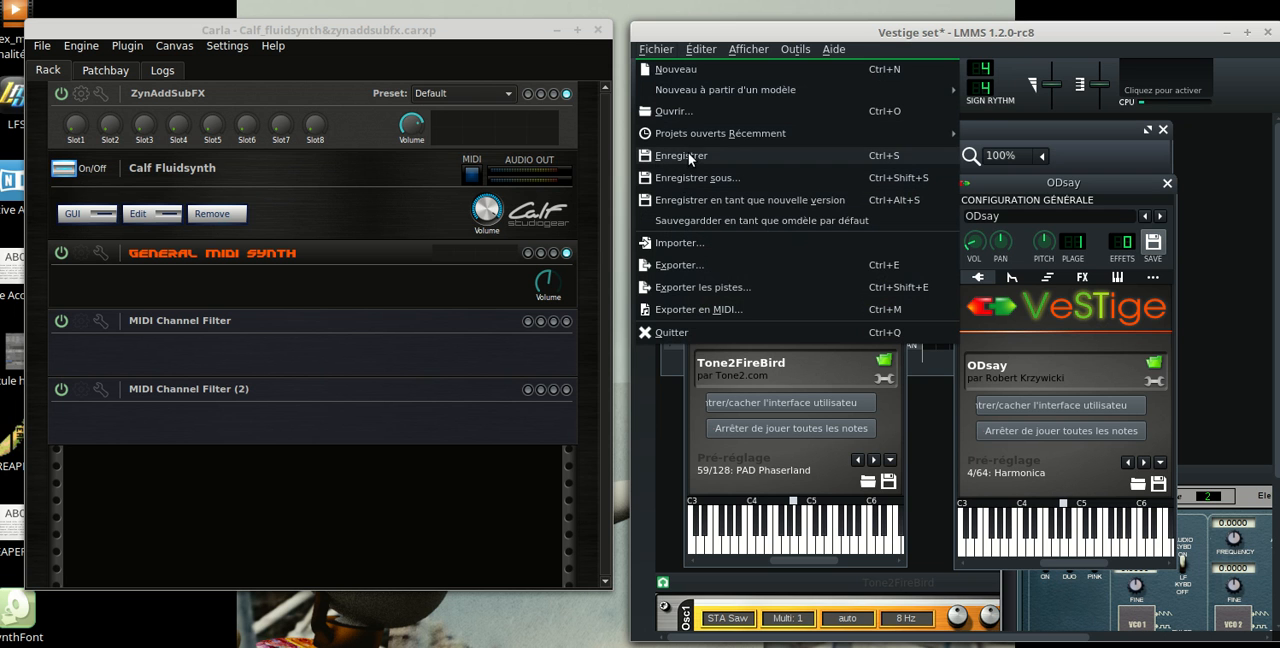
pyautogui.moveTo(693, 133)
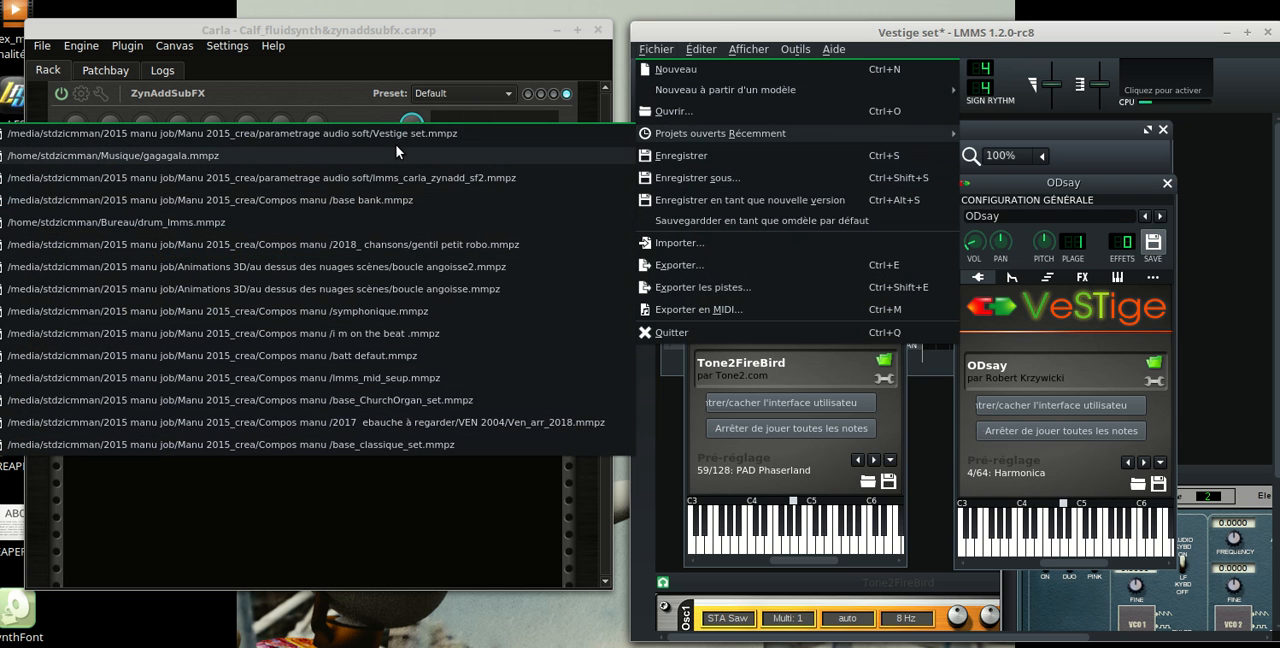
pyautogui.moveTo(795, 50)
pyautogui.click(952, 28)
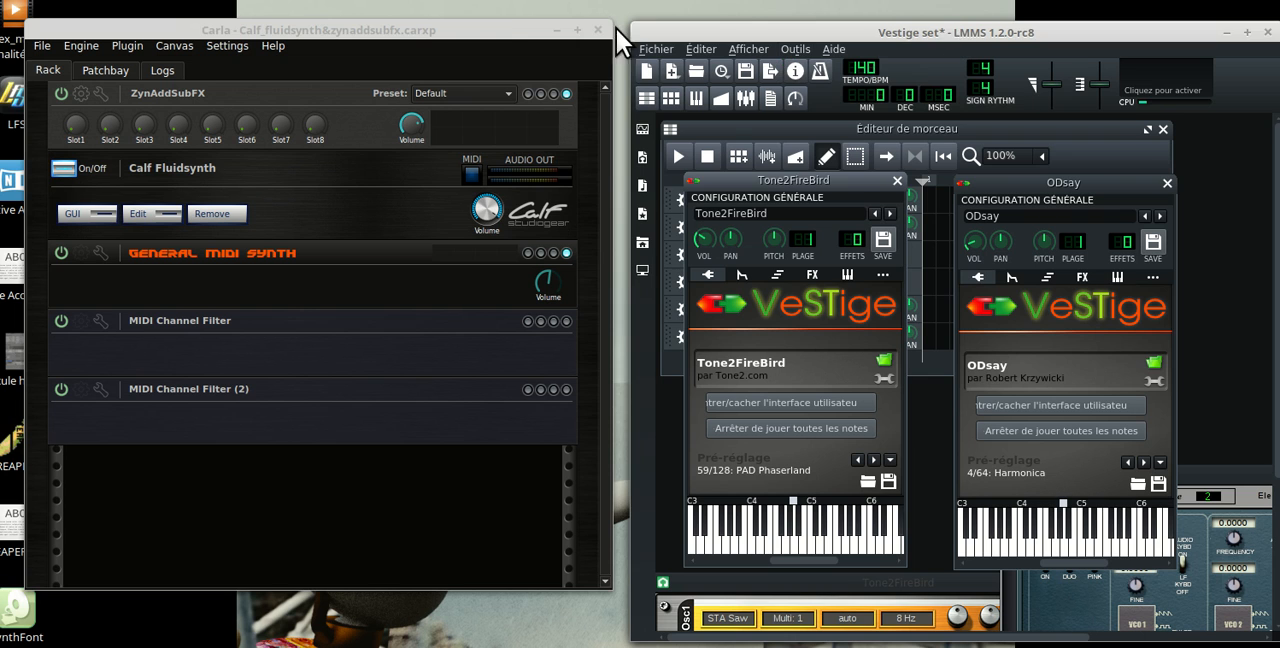
pyautogui.click(472, 29)
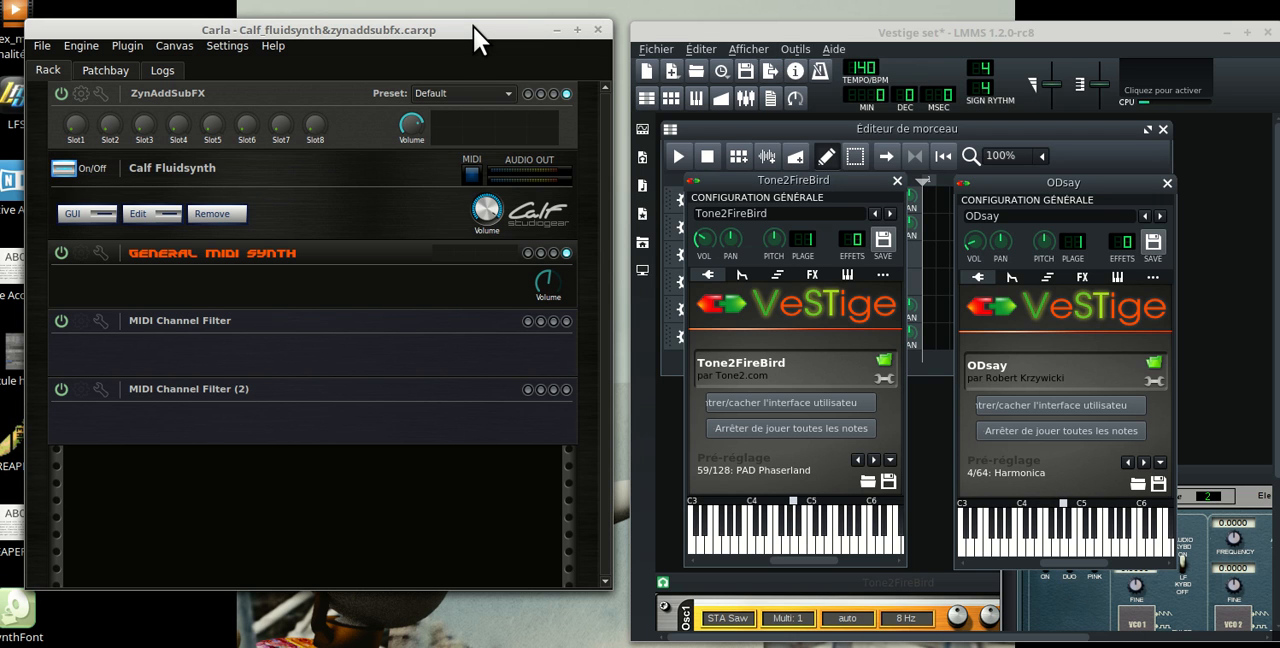